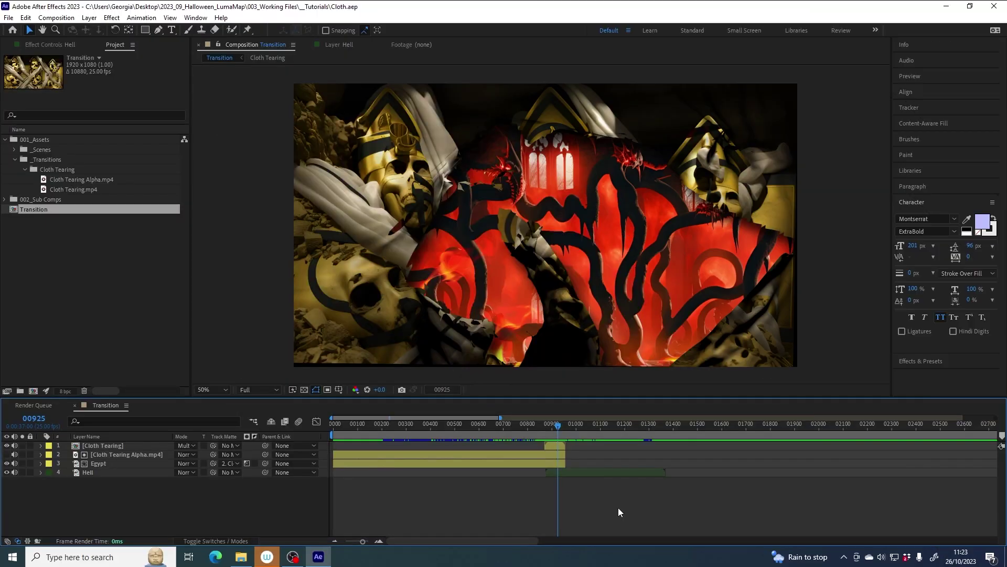
- Review the finished transition and the Egypt layer, then select Cloth Tearing.mp4 in the Project panel
{"action": "left_click_drag", "start_coordinate": [556, 423], "coordinate": [557, 425]}
{"action": "left_click", "coordinate": [64, 188]}
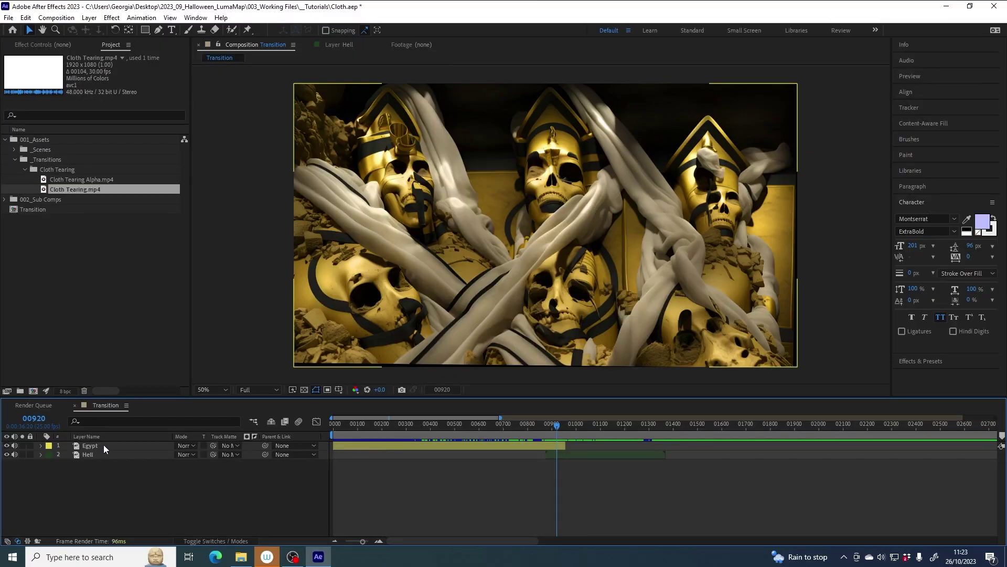
{"action": "left_click", "coordinate": [96, 446]}
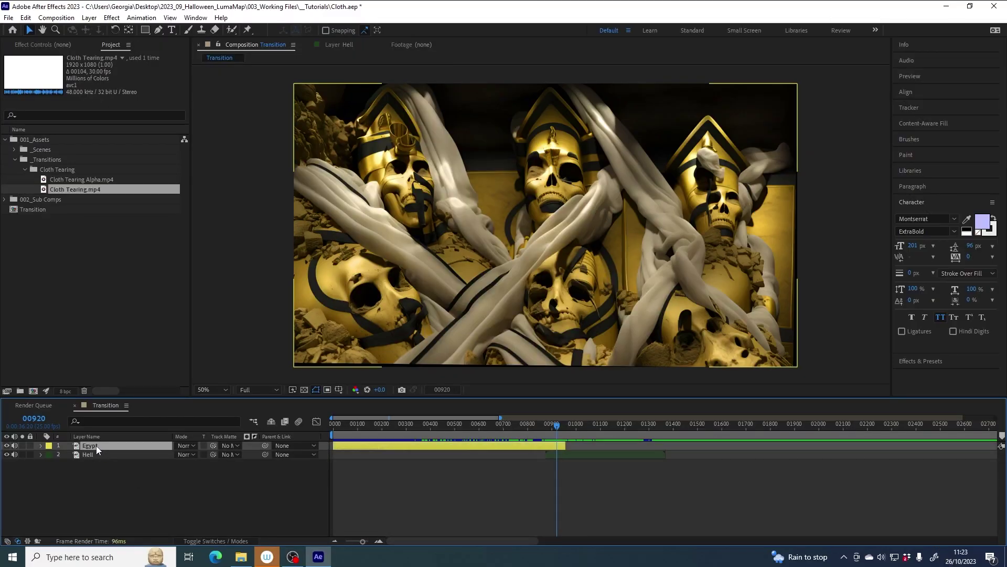
{"action": "left_click", "coordinate": [90, 455]}
{"action": "left_click", "coordinate": [90, 446]}
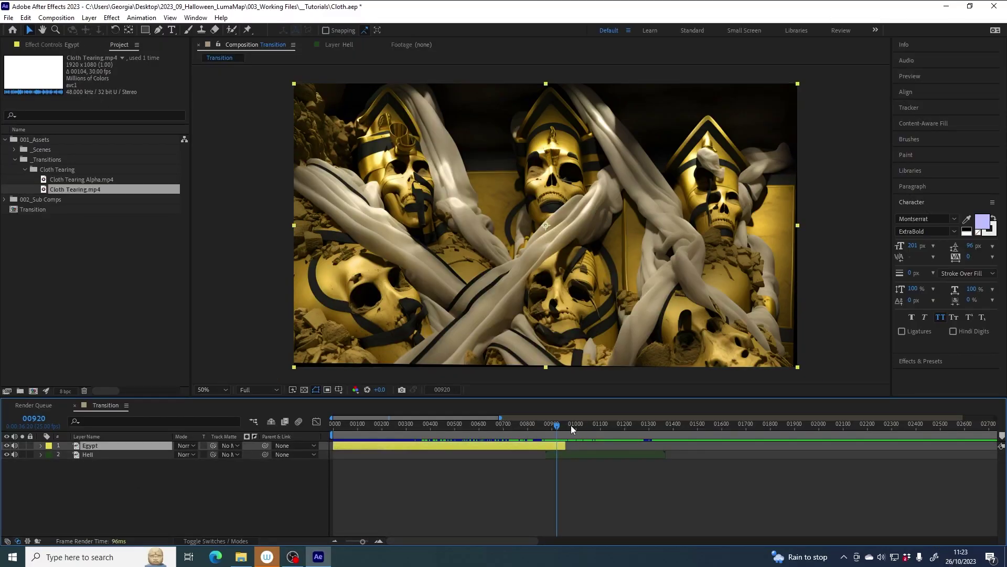
{"action": "mouse_move", "coordinate": [556, 423]}
{"action": "left_mouse_down"}
{"action": "mouse_move", "coordinate": [532, 424]}
{"action": "mouse_move", "coordinate": [558, 424]}
{"action": "mouse_move", "coordinate": [556, 449]}
{"action": "mouse_move", "coordinate": [555, 425]}
{"action": "left_mouse_up"}
{"action": "left_click", "coordinate": [67, 178]}
{"action": "left_click", "coordinate": [67, 189]}
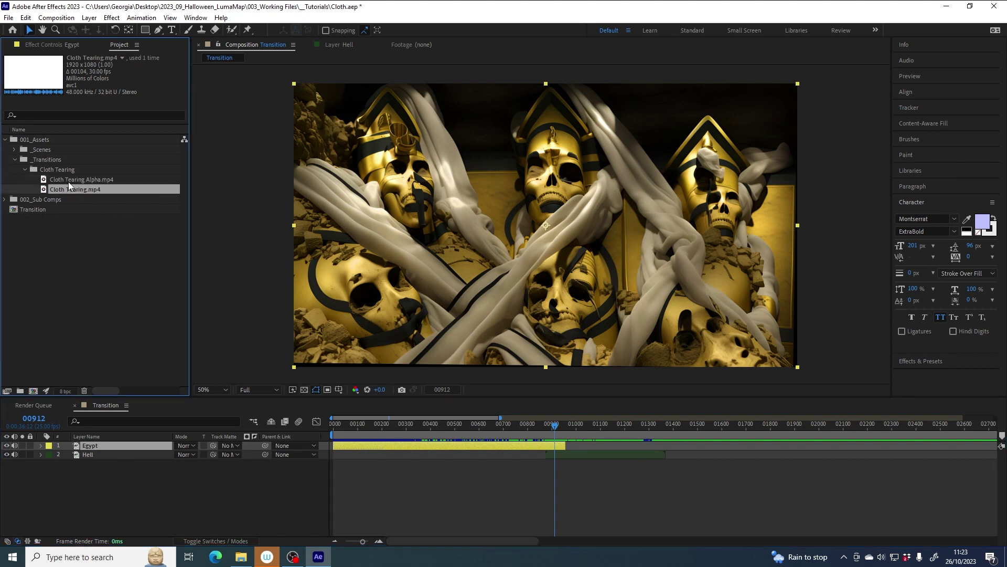
{"action": "left_click", "coordinate": [68, 181]}
{"action": "left_click", "coordinate": [67, 190]}
- Build a comp from Cloth Tearing.mp4, rename it 'Cloth Tearing', and go to frame 00210
{"action": "left_click_drag", "start_coordinate": [78, 204], "coordinate": [34, 392]}
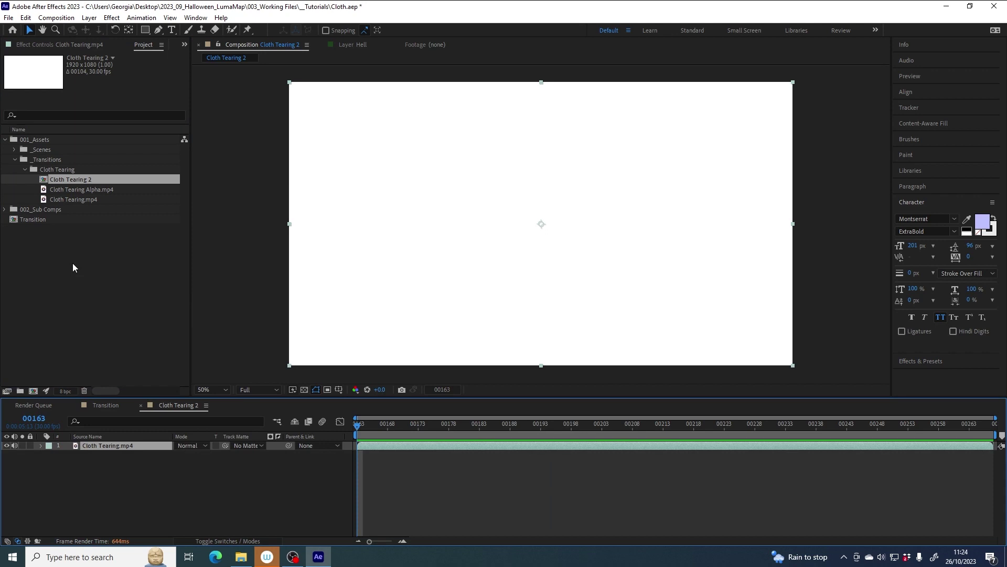
{"action": "left_click", "coordinate": [80, 180]}
{"action": "key", "text": "Return"}
{"action": "key", "text": "BackSpace"}
{"action": "key", "text": "BackSpace"}
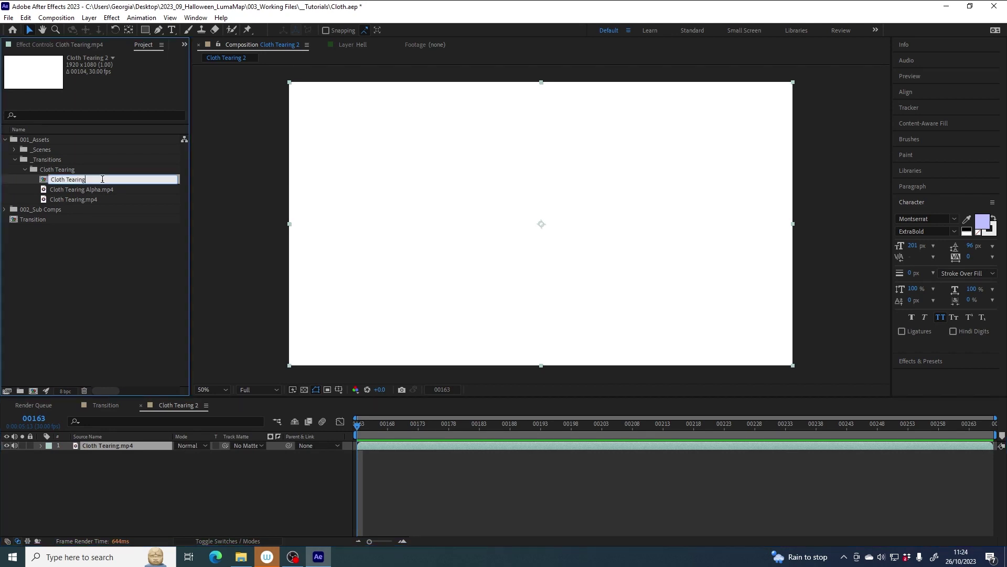
{"action": "key", "text": "Return"}
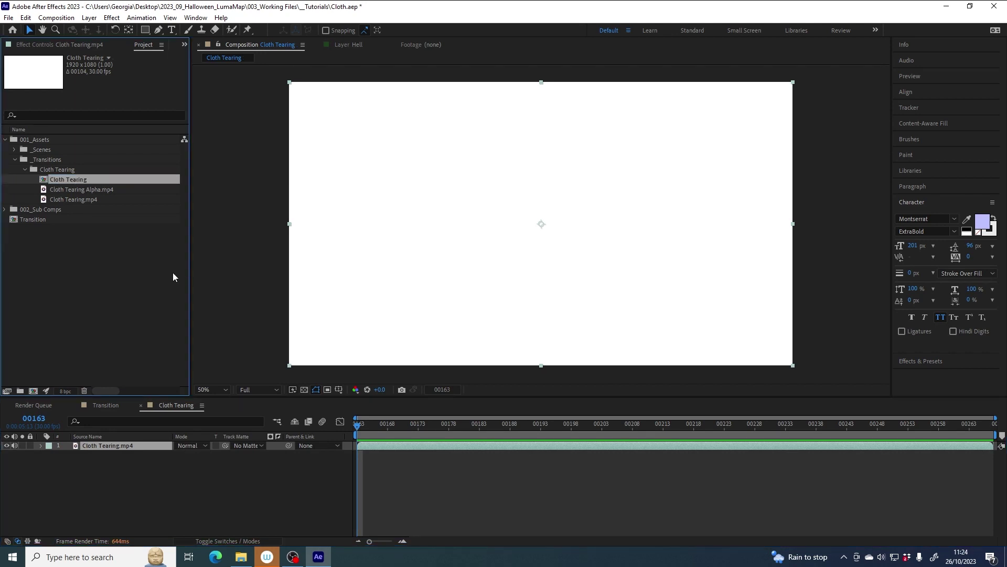
{"action": "left_click_drag", "start_coordinate": [414, 425], "coordinate": [694, 424]}
{"action": "left_click", "coordinate": [645, 423]}
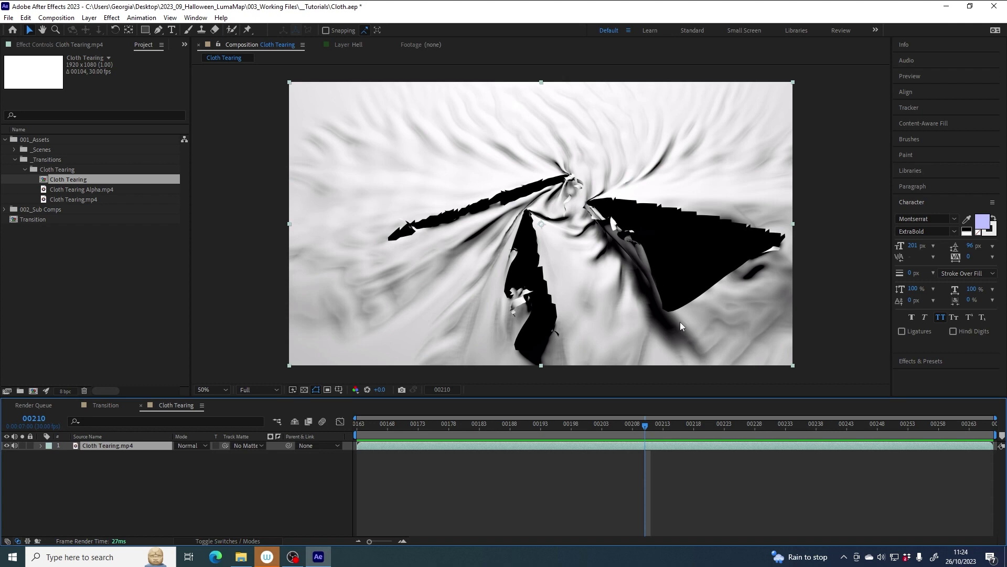
- Scrub through the rip, turn on the transparency checkerboard, and select Cloth Tearing Alpha.mp4
{"action": "left_click_drag", "start_coordinate": [640, 424], "coordinate": [701, 414]}
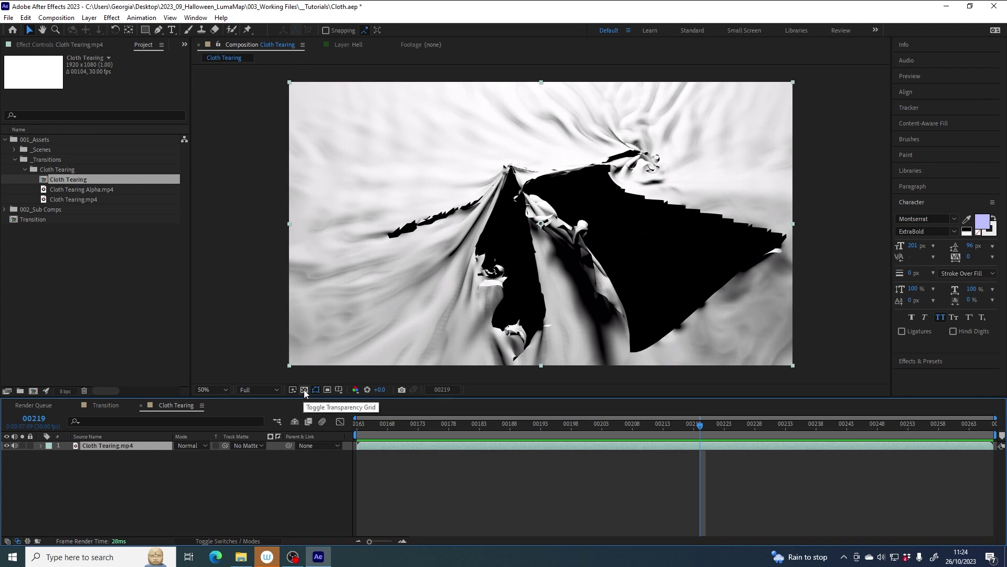
{"action": "left_click", "coordinate": [305, 390]}
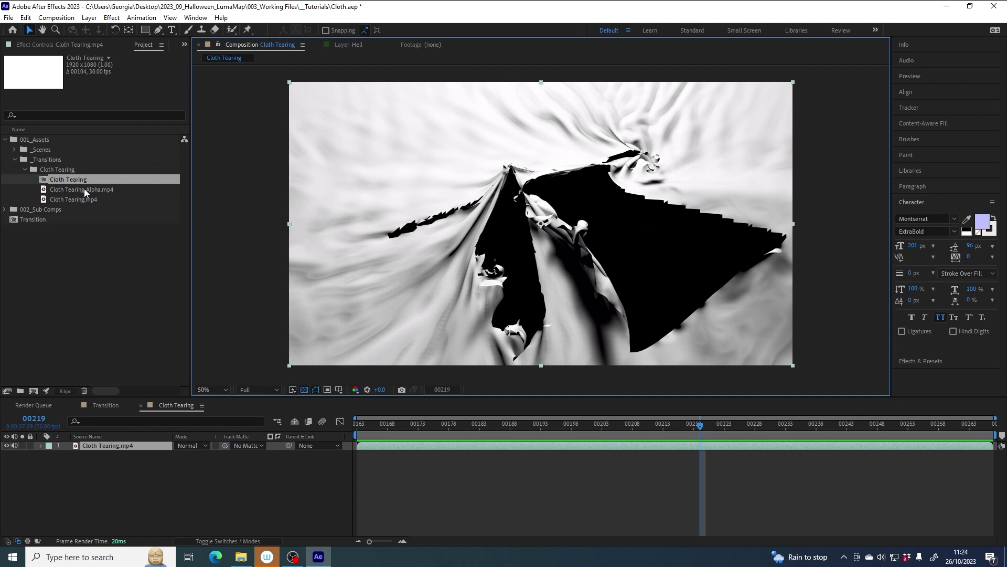
{"action": "left_click", "coordinate": [103, 190]}
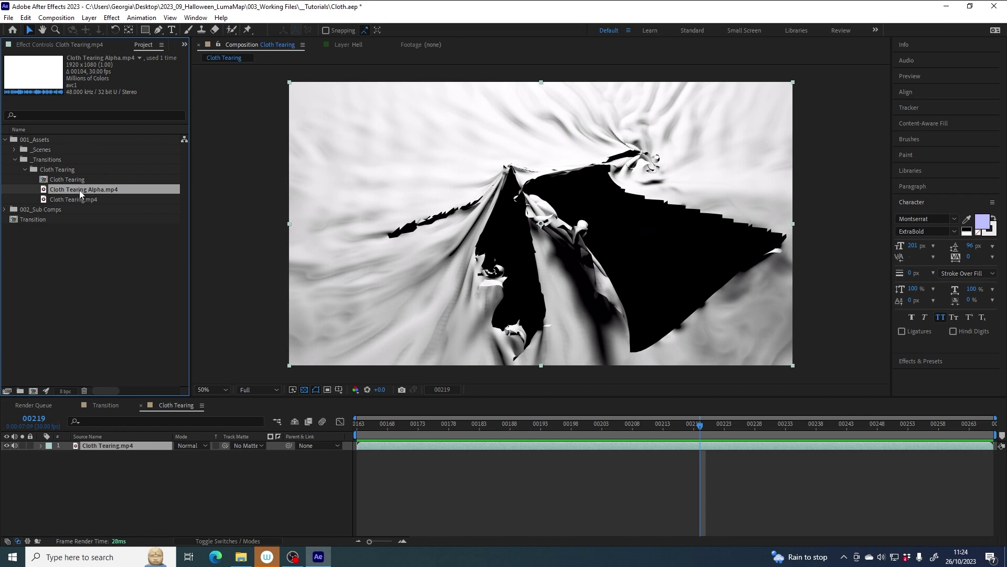
- Place Cloth Tearing Alpha.mp4 as layer 1 above Cloth Tearing.mp4 and show the track matte columns
{"action": "left_click_drag", "start_coordinate": [80, 190], "coordinate": [106, 443]}
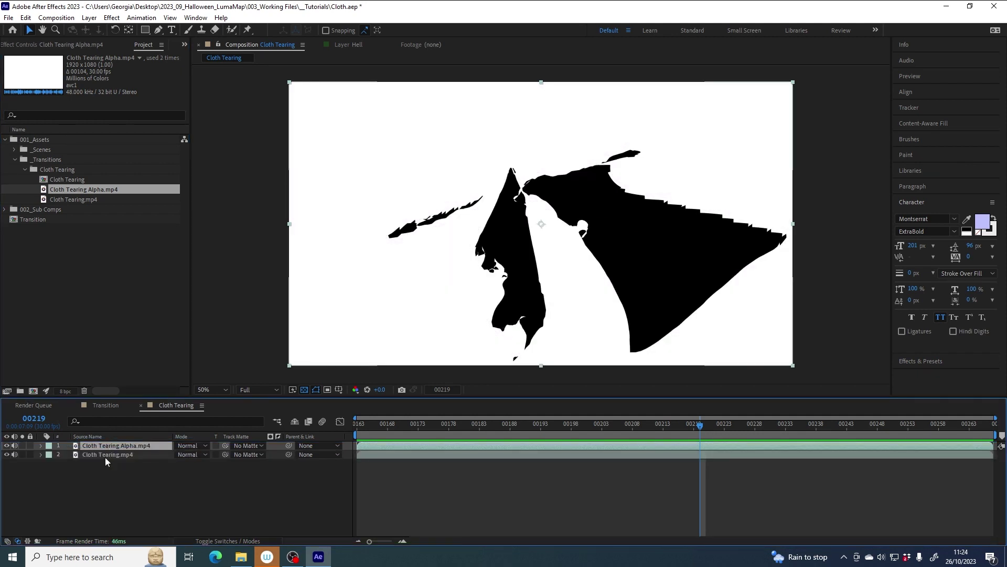
{"action": "left_click", "coordinate": [100, 457]}
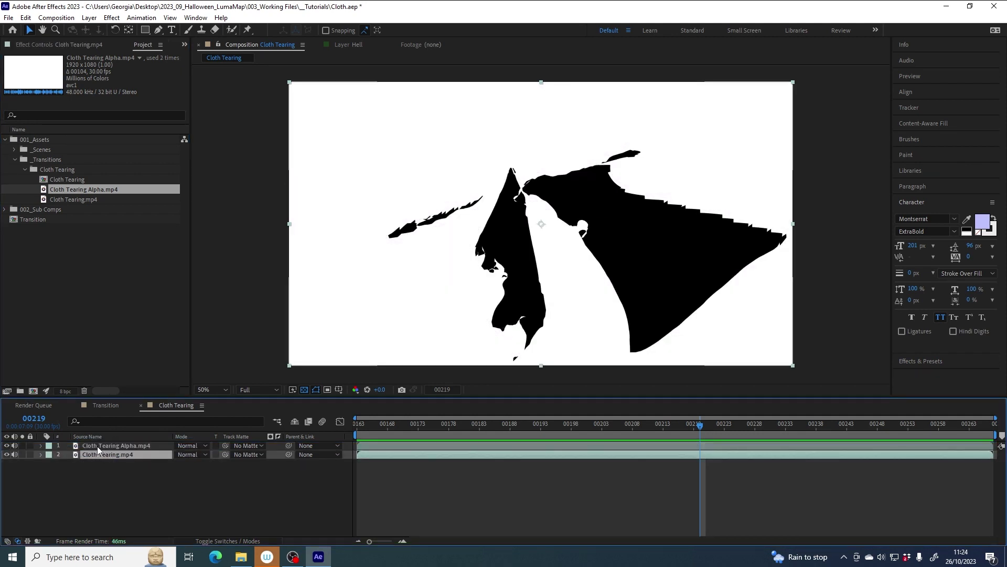
{"action": "left_click", "coordinate": [97, 446]}
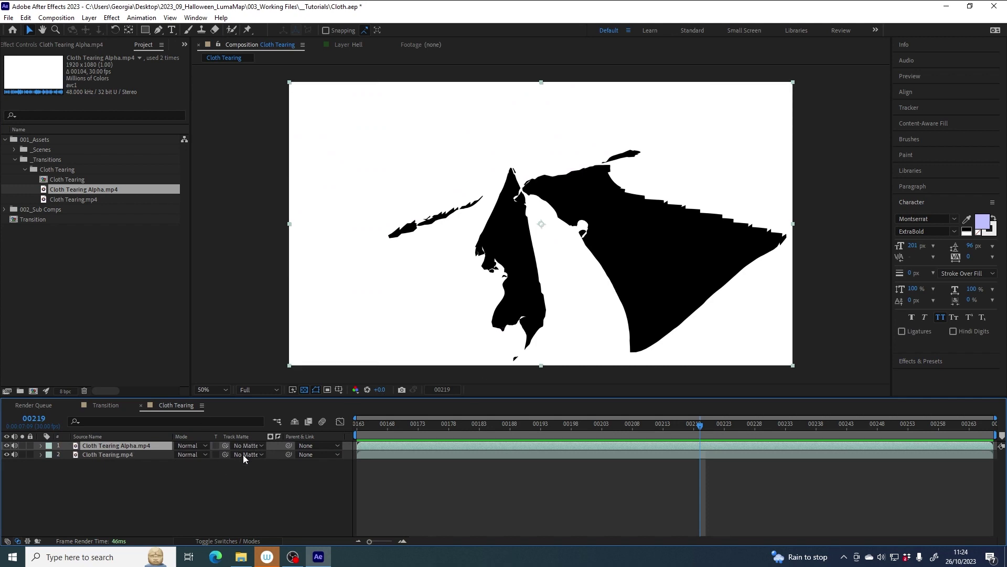
{"action": "left_click", "coordinate": [96, 454]}
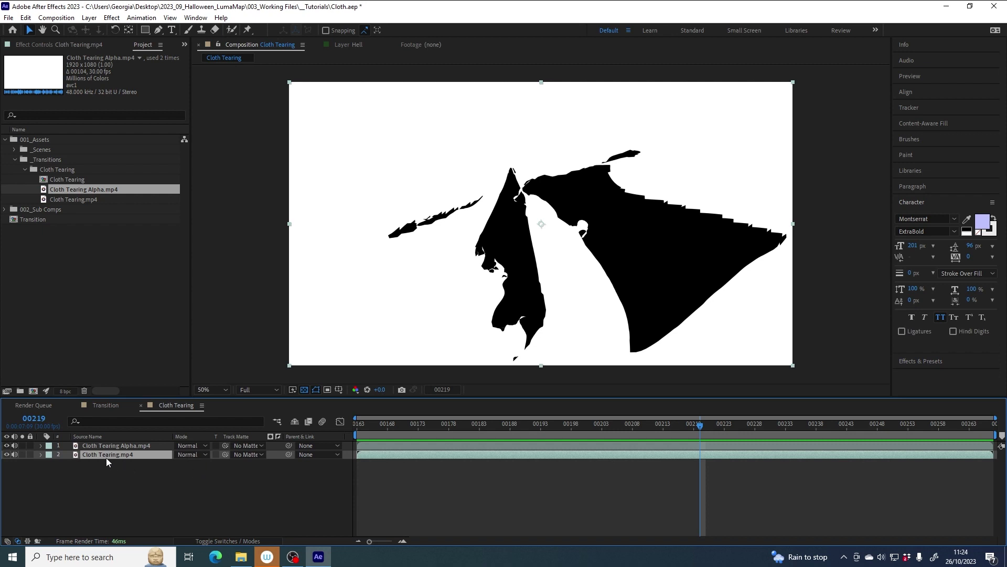
{"action": "left_click", "coordinate": [98, 445]}
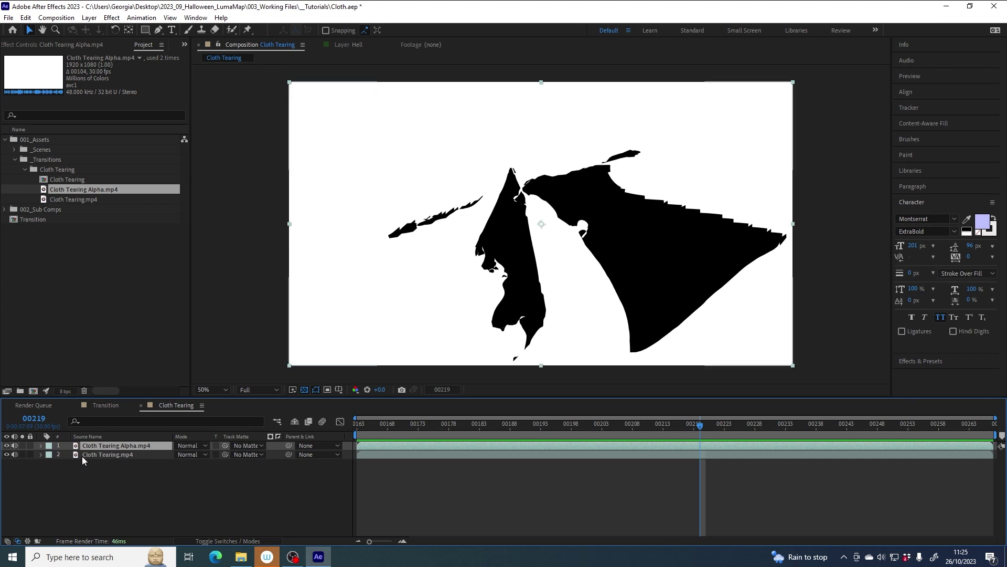
{"action": "left_click", "coordinate": [112, 455]}
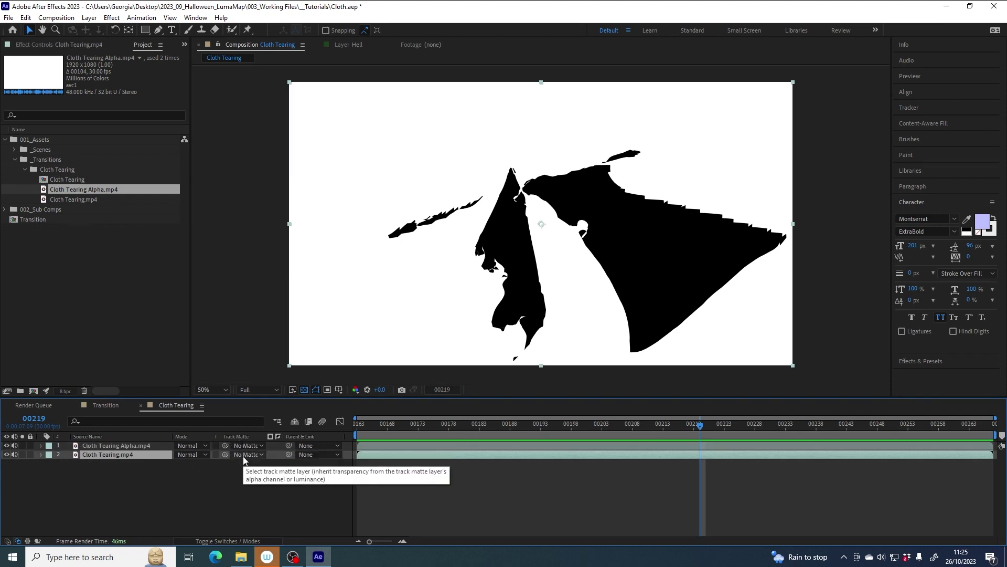
{"action": "left_click", "coordinate": [220, 541]}
{"action": "left_click", "coordinate": [221, 541]}
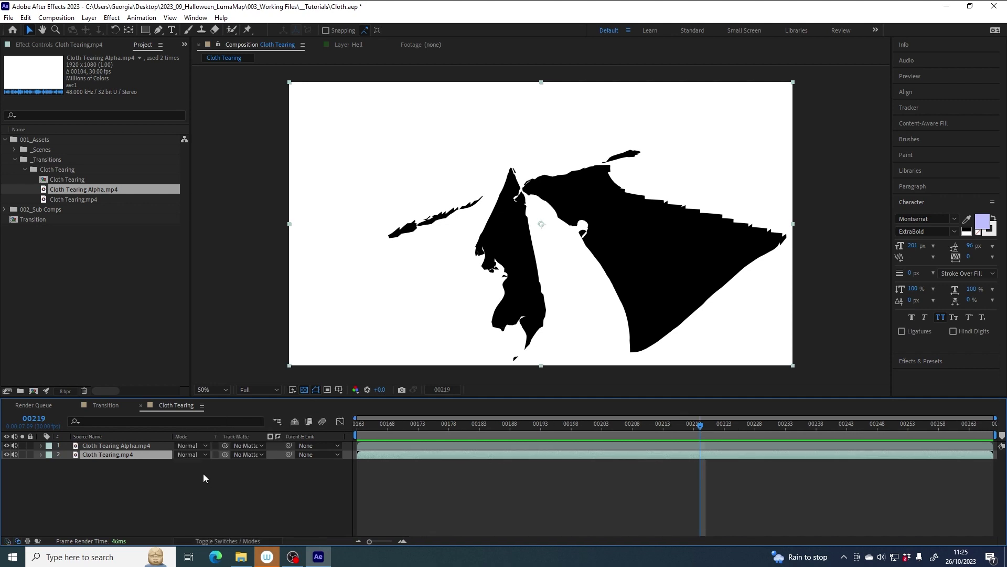
- Set Cloth Tearing.mp4's track matte to Cloth Tearing Alpha.mp4 as a luma matte
{"action": "left_click", "coordinate": [262, 455]}
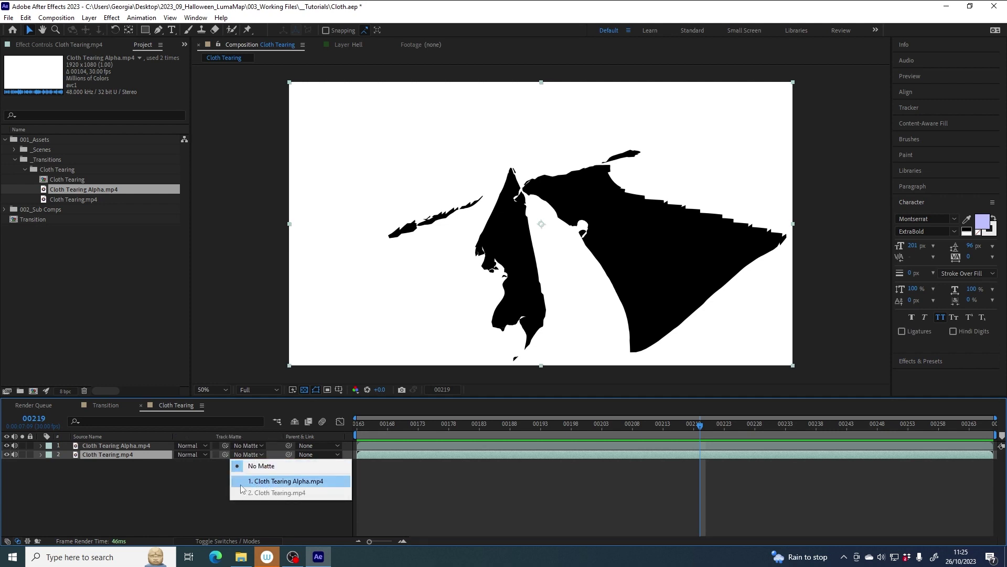
{"action": "left_click", "coordinate": [288, 482]}
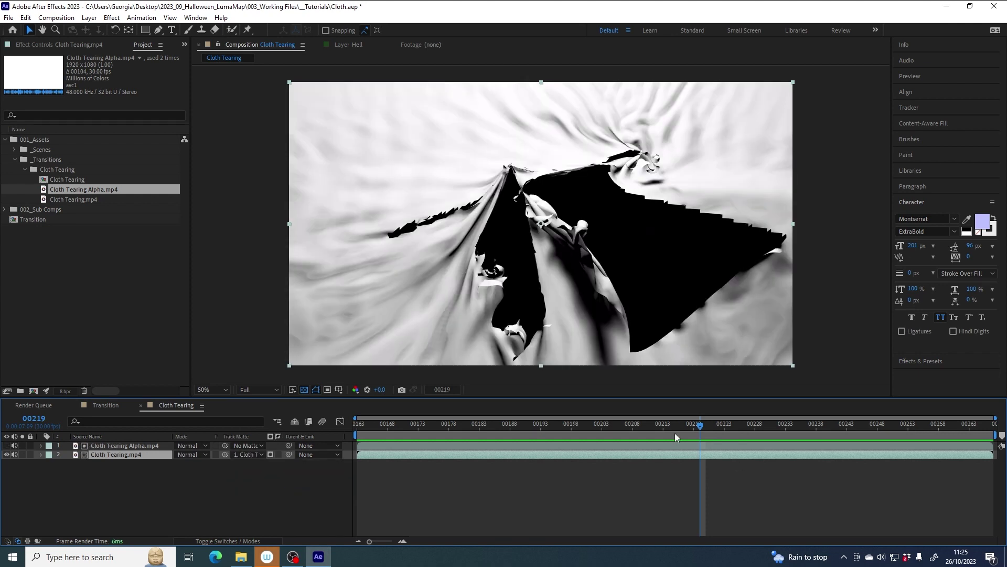
{"action": "left_click_drag", "start_coordinate": [679, 425], "coordinate": [712, 424]}
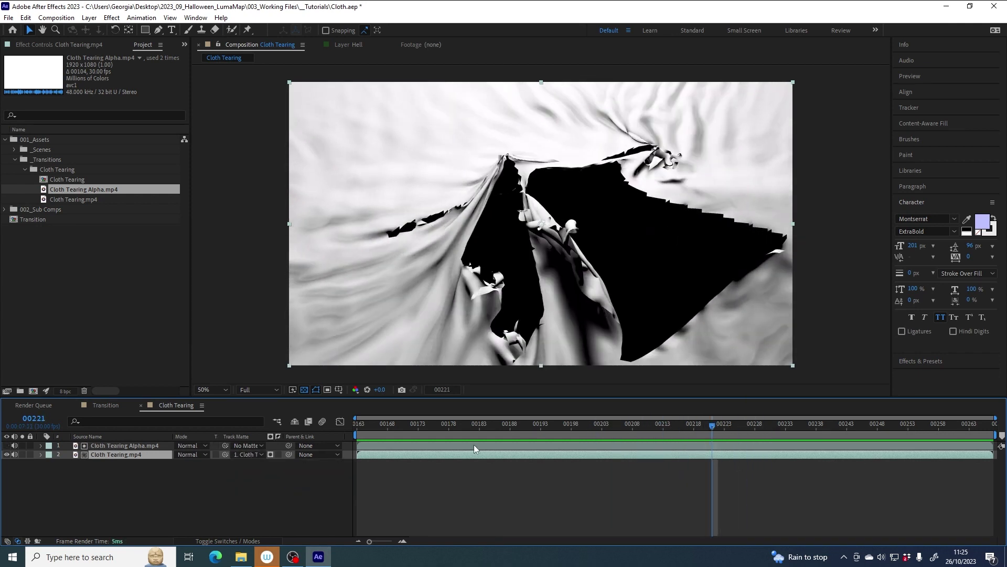
{"action": "left_click", "coordinate": [271, 454]}
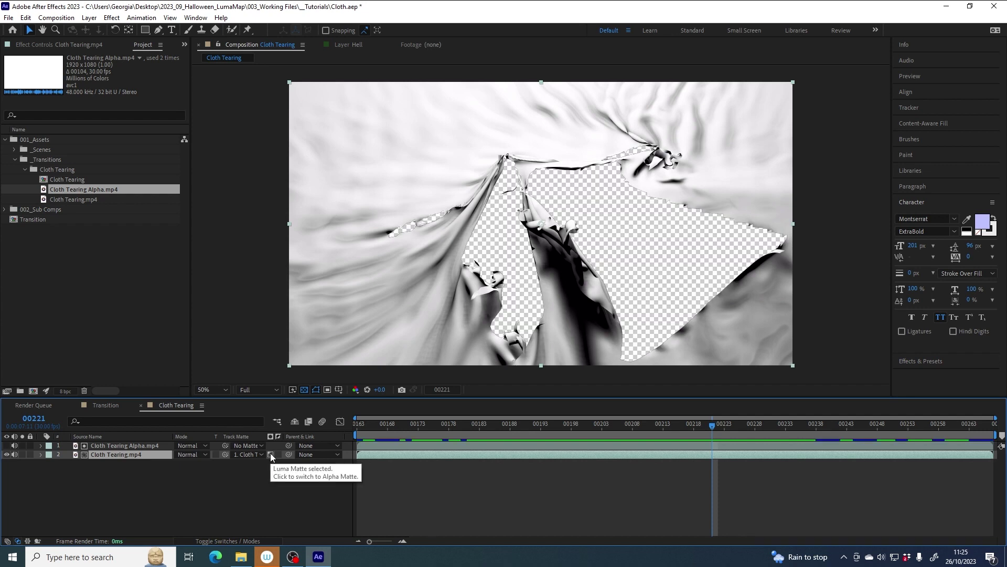
- View the alpha channel, hide the matte layer, and review the transparent tears
{"action": "left_click", "coordinate": [123, 445]}
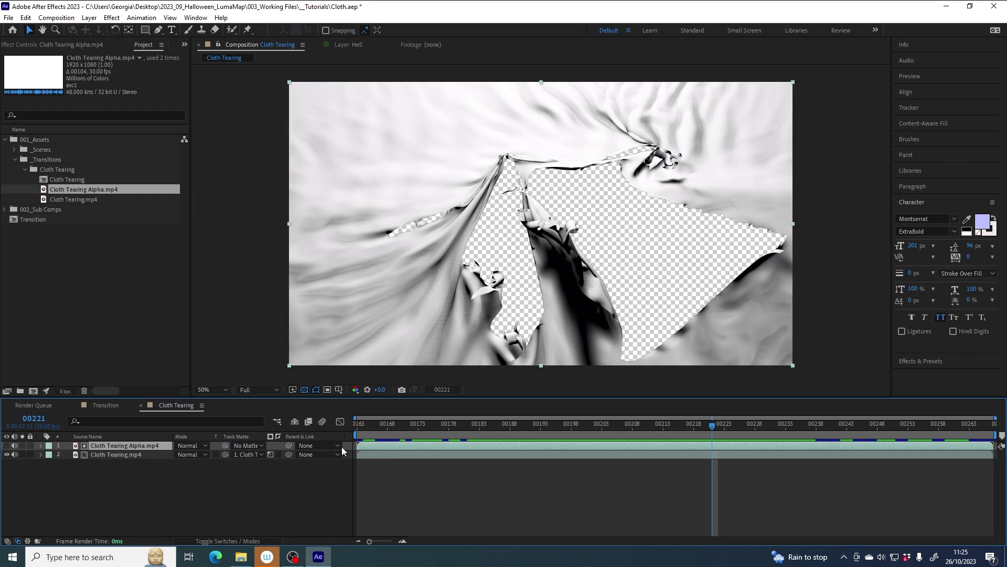
{"action": "key", "text": "alt+4"}
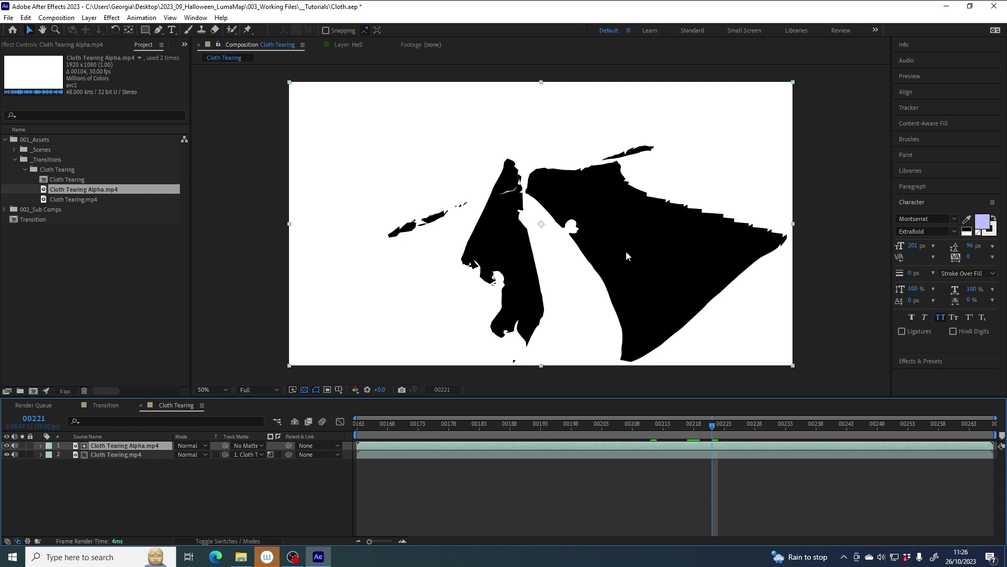
{"action": "left_click", "coordinate": [6, 445]}
{"action": "left_click_drag", "start_coordinate": [640, 425], "coordinate": [688, 411]}
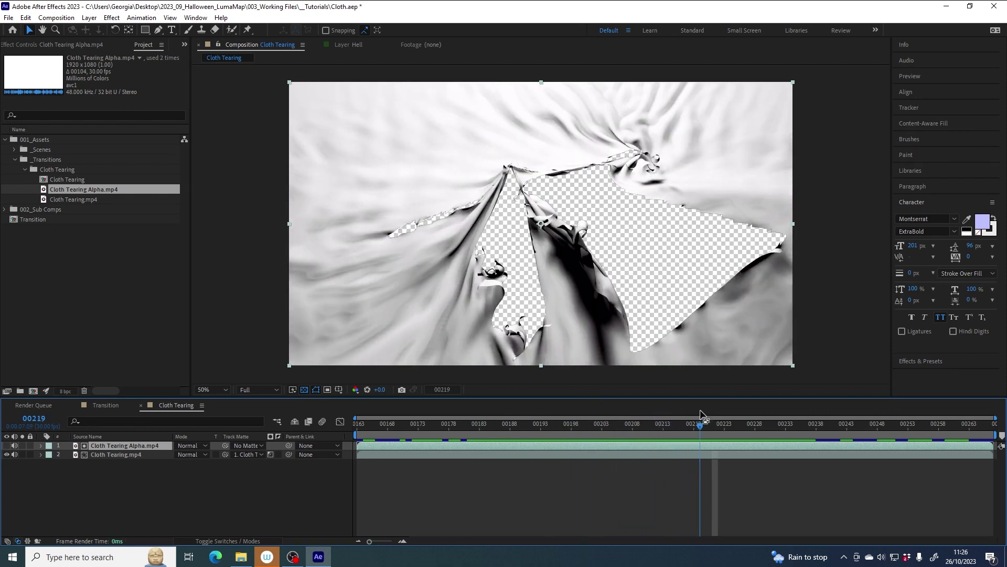
{"action": "left_click_drag", "start_coordinate": [540, 421], "coordinate": [669, 430]}
- In Transition, add the Cloth Tearing comp above Egypt starting at the playhead, and hide it
{"action": "left_click", "coordinate": [106, 405]}
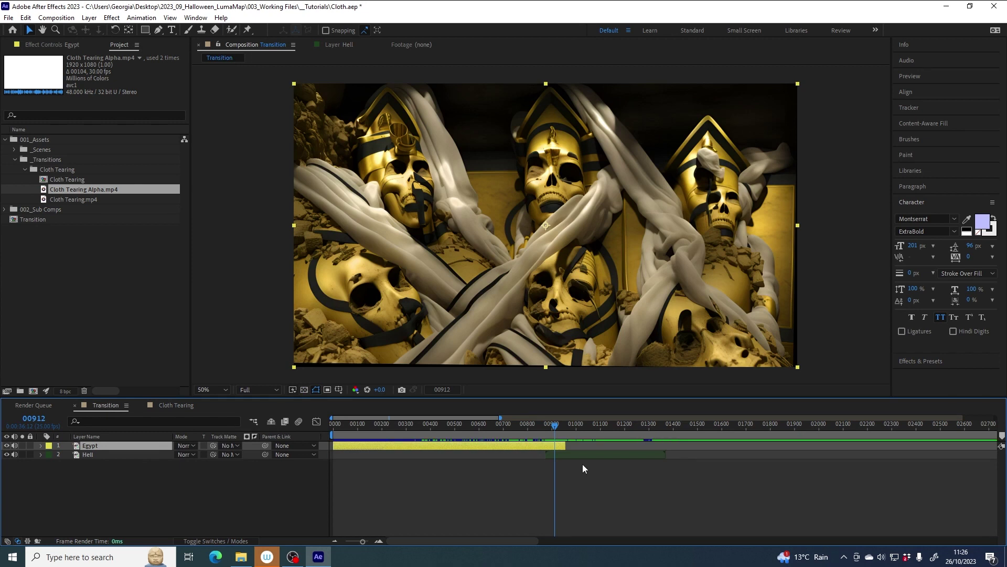
{"action": "key", "text": "Page_Down"}
{"action": "key", "text": "Page_Down"}
{"action": "key", "text": "Page_Down"}
{"action": "key", "text": "Page_Down"}
{"action": "left_click", "coordinate": [63, 180]}
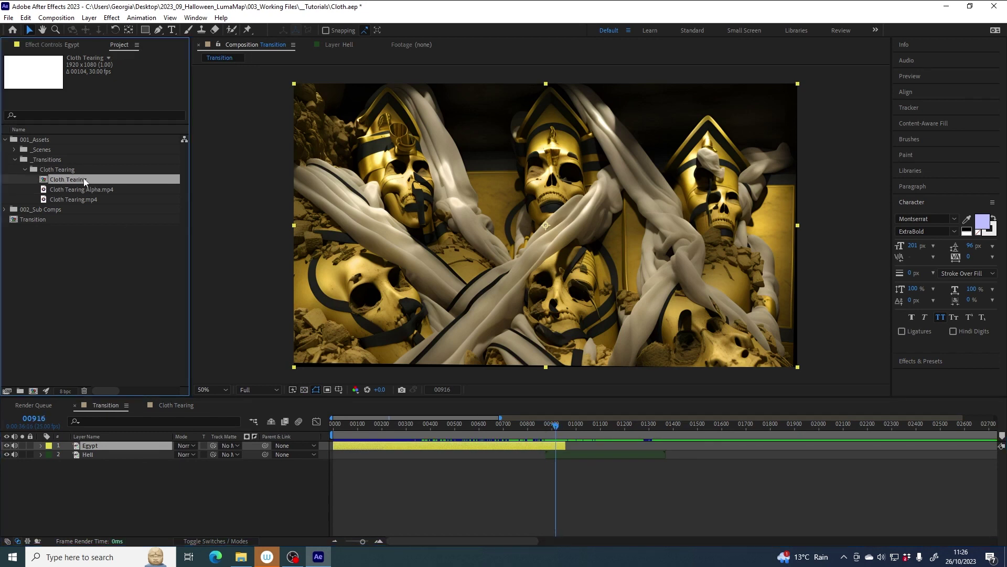
{"action": "left_click_drag", "start_coordinate": [80, 178], "coordinate": [105, 441]}
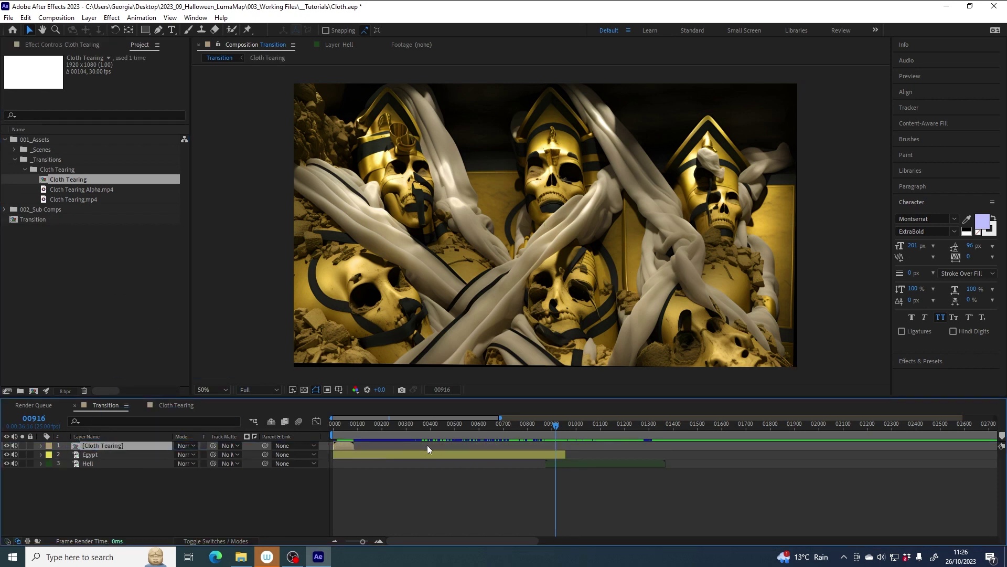
{"action": "left_click_drag", "start_coordinate": [353, 449], "coordinate": [555, 426]}
{"action": "left_click", "coordinate": [6, 445]}
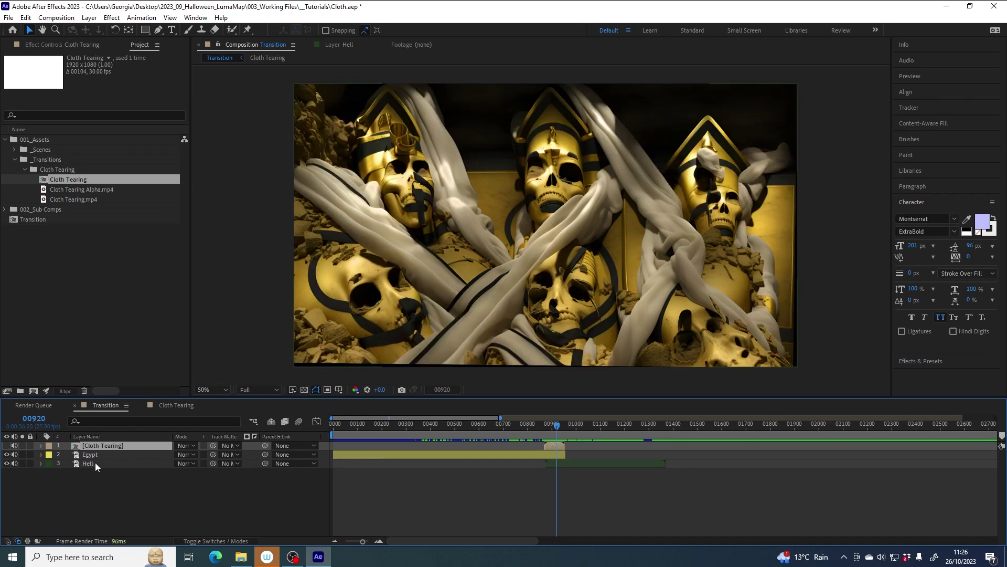
{"action": "left_click", "coordinate": [95, 454]}
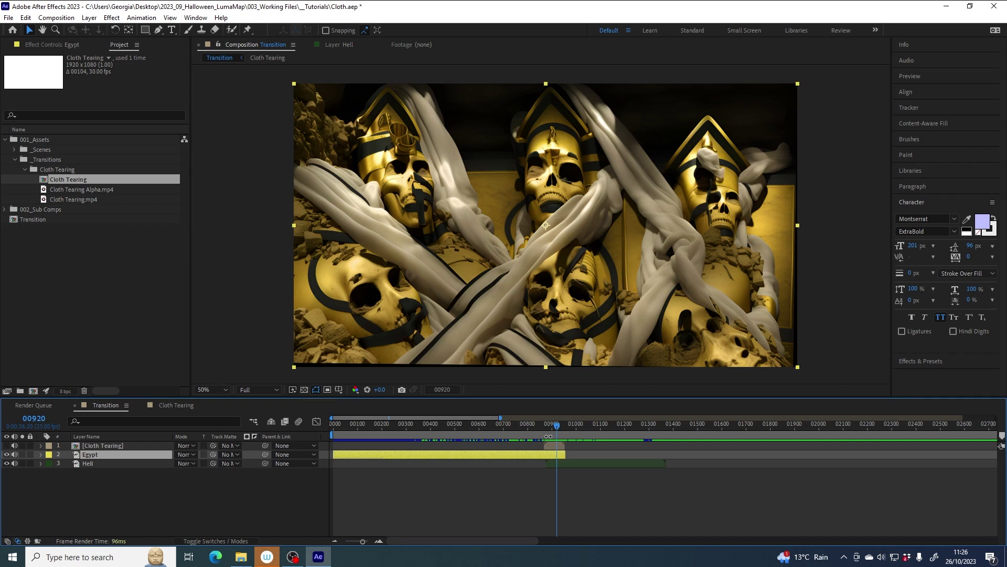
{"action": "mouse_move", "coordinate": [555, 425]}
{"action": "left_mouse_down"}
{"action": "mouse_move", "coordinate": [573, 427]}
{"action": "mouse_move", "coordinate": [552, 429]}
{"action": "left_mouse_up"}
- Add Cloth Tearing Alpha.mp4 above Egypt at the playhead and make it Egypt's luma matte
{"action": "left_click", "coordinate": [86, 190]}
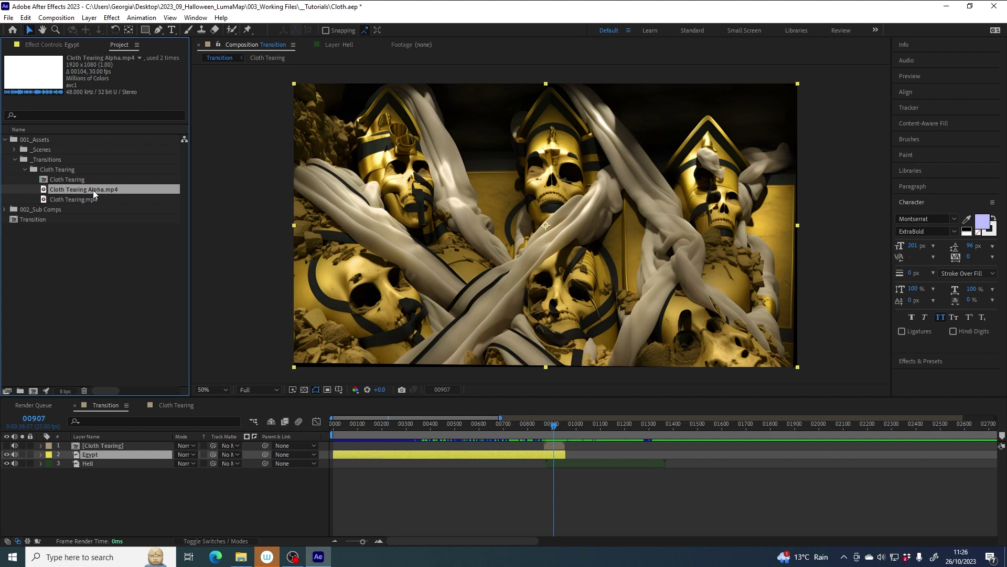
{"action": "left_click_drag", "start_coordinate": [94, 196], "coordinate": [96, 456]}
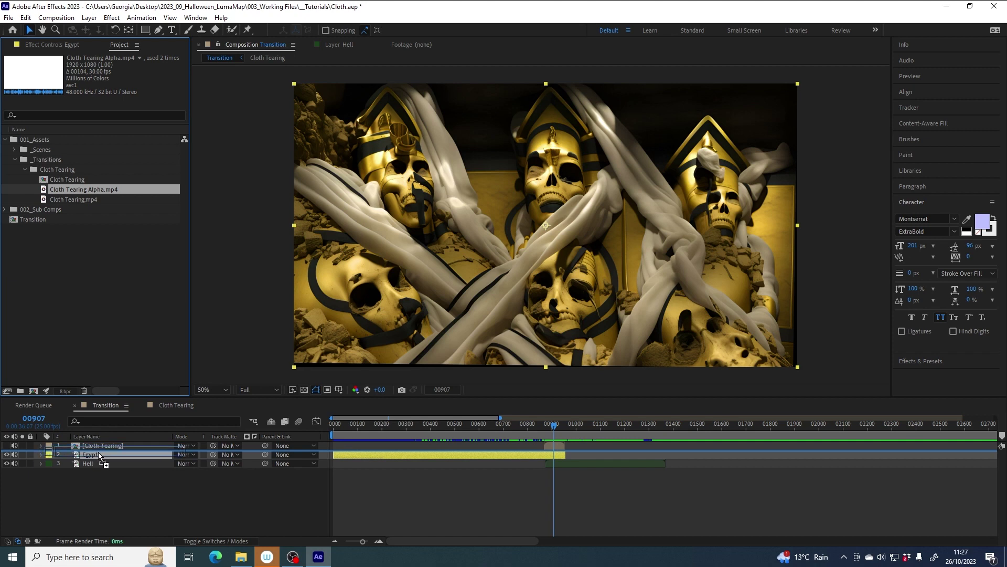
{"action": "left_click_drag", "start_coordinate": [99, 456], "coordinate": [99, 456]}
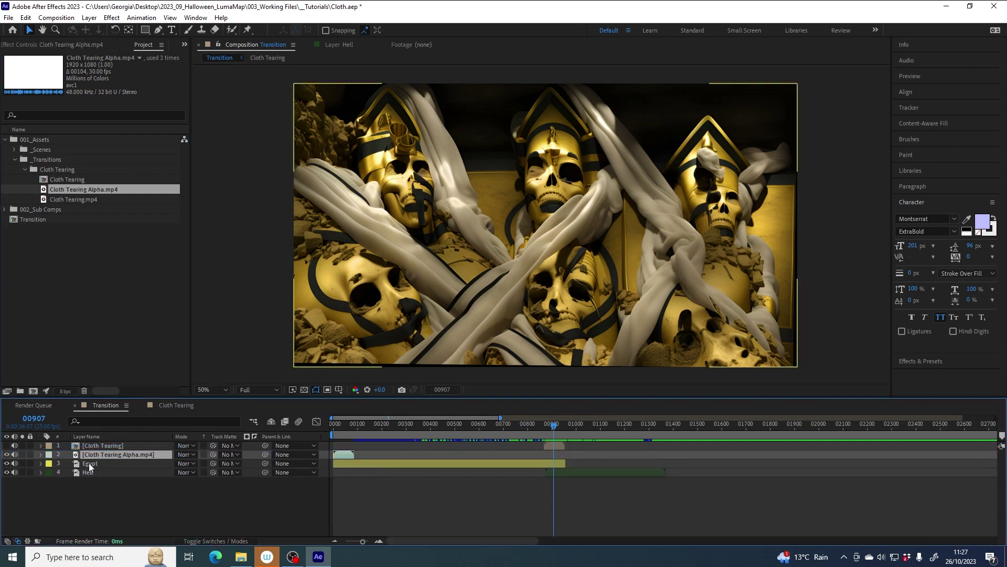
{"action": "left_click_drag", "start_coordinate": [344, 455], "coordinate": [548, 464]}
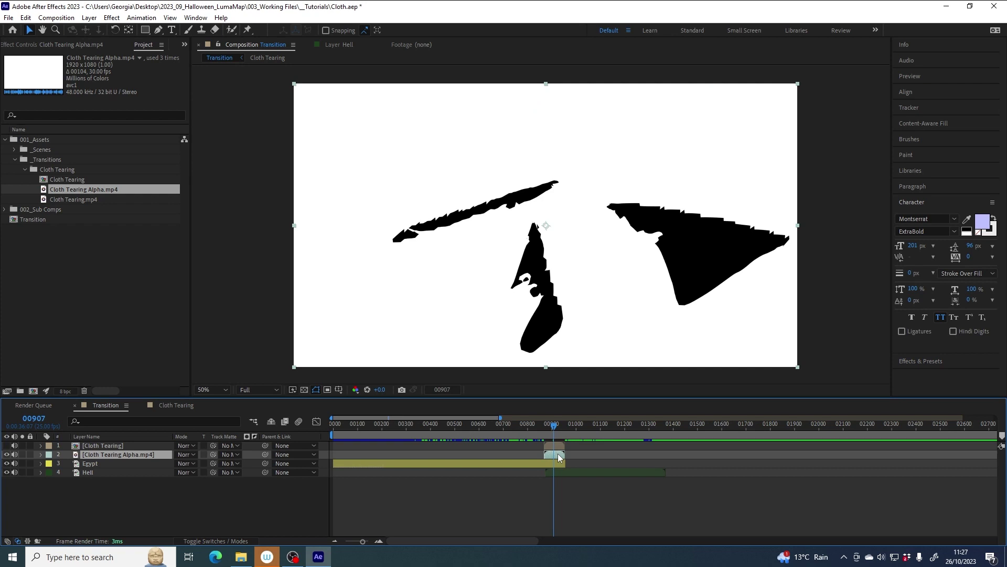
{"action": "left_click", "coordinate": [100, 464]}
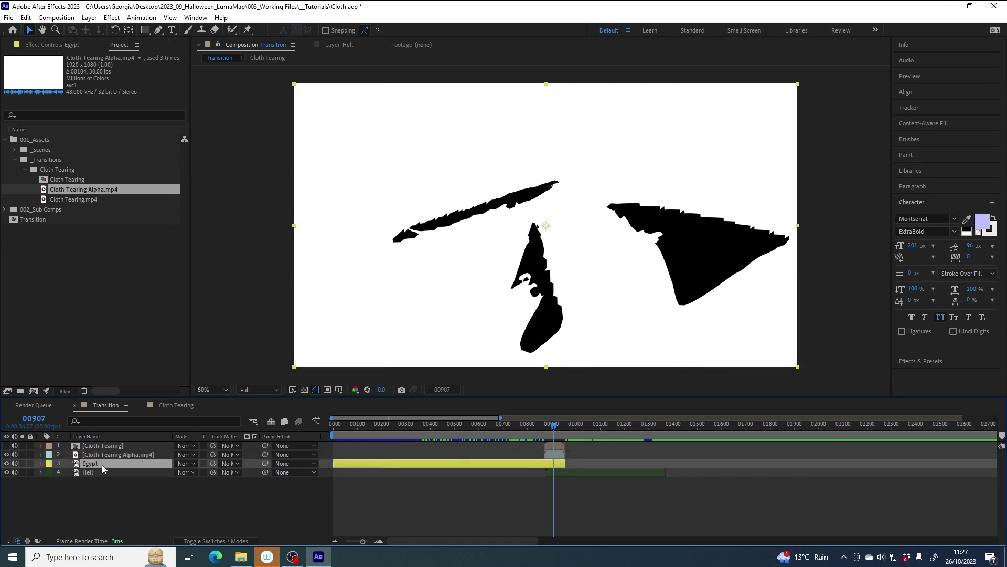
{"action": "left_click_drag", "start_coordinate": [258, 437], "coordinate": [282, 437]}
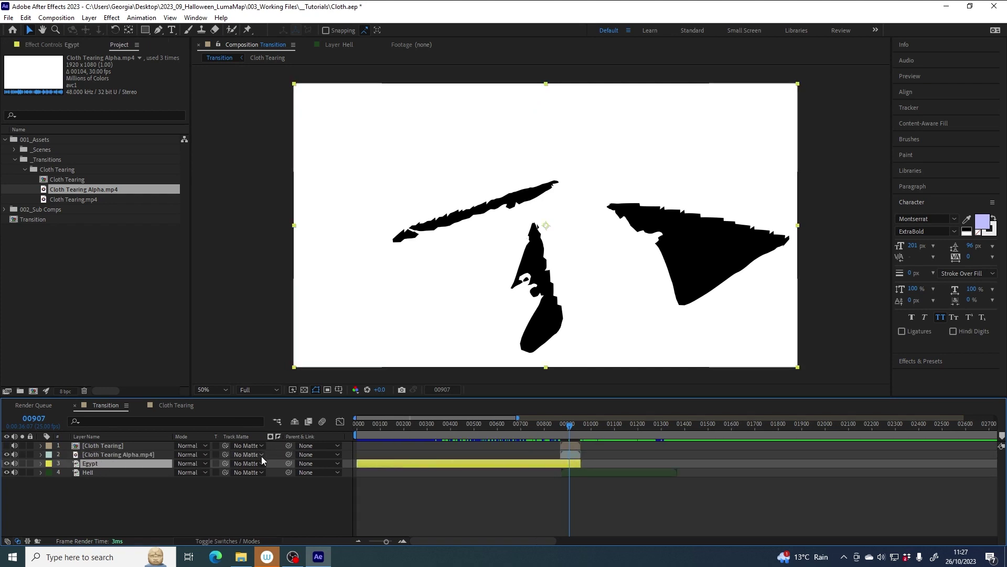
{"action": "left_click", "coordinate": [249, 463]}
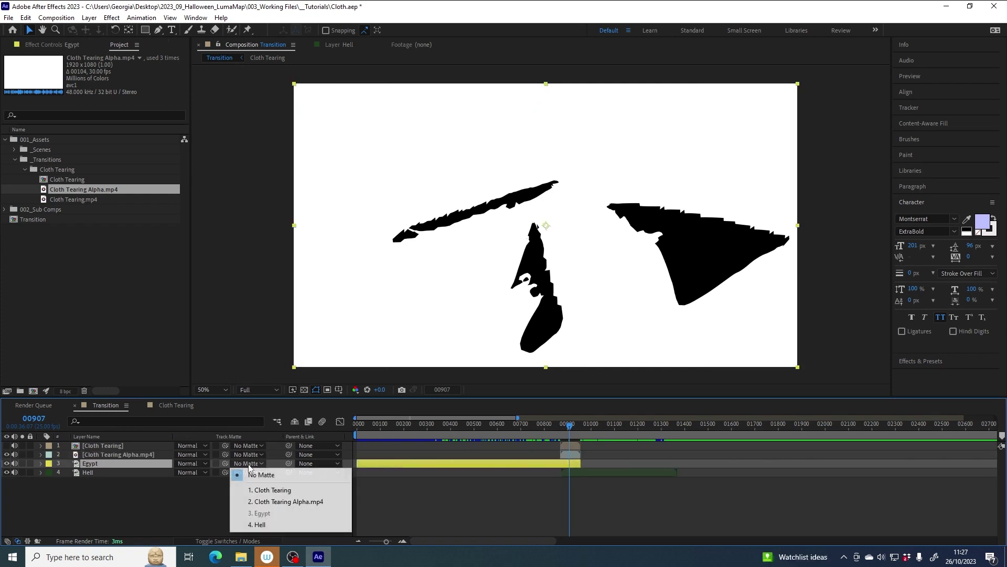
{"action": "left_click", "coordinate": [284, 501]}
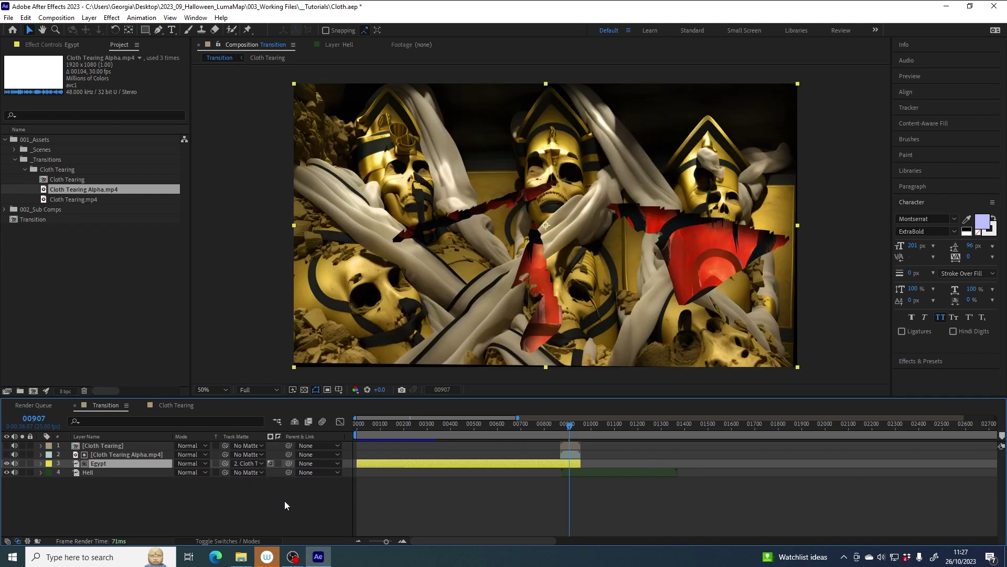
{"action": "left_click", "coordinate": [270, 464]}
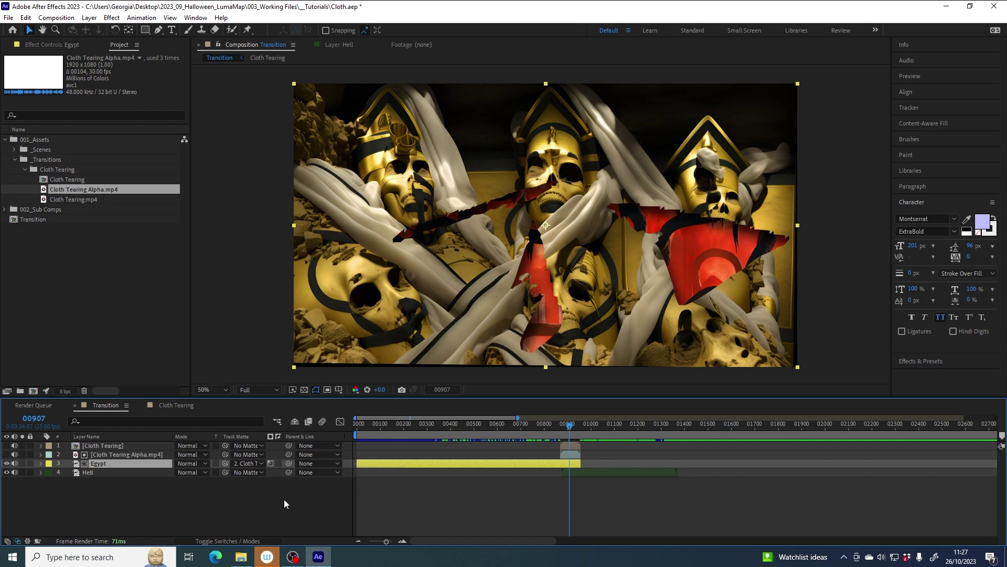
{"action": "mouse_move", "coordinate": [574, 430]}
{"action": "left_mouse_down"}
{"action": "mouse_move", "coordinate": [564, 426]}
{"action": "mouse_move", "coordinate": [580, 427]}
{"action": "mouse_move", "coordinate": [571, 430]}
{"action": "left_mouse_up"}
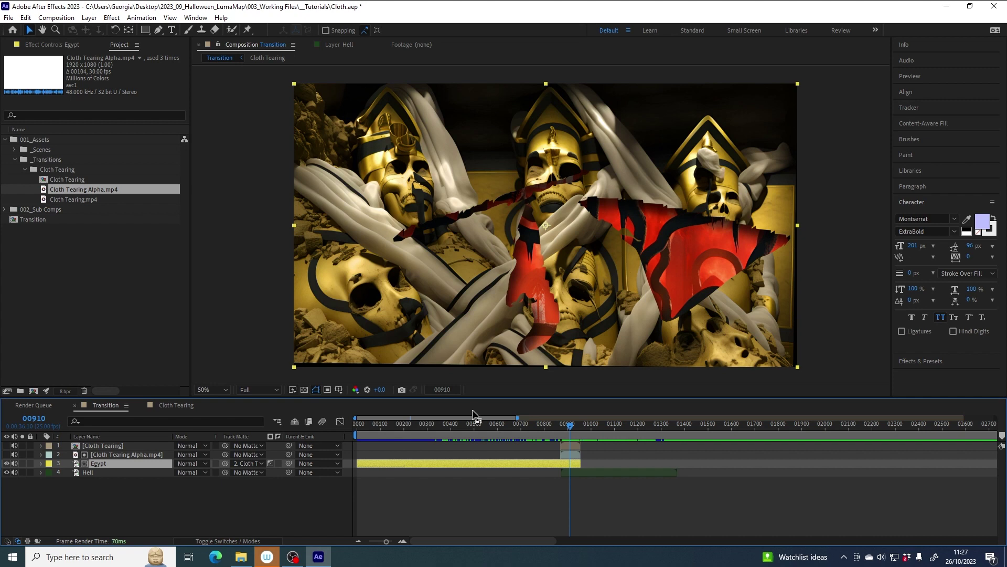
- Unhide the Cloth Tearing layer, compare it on and off, and set its blend mode to Multiply
{"action": "left_click", "coordinate": [7, 446]}
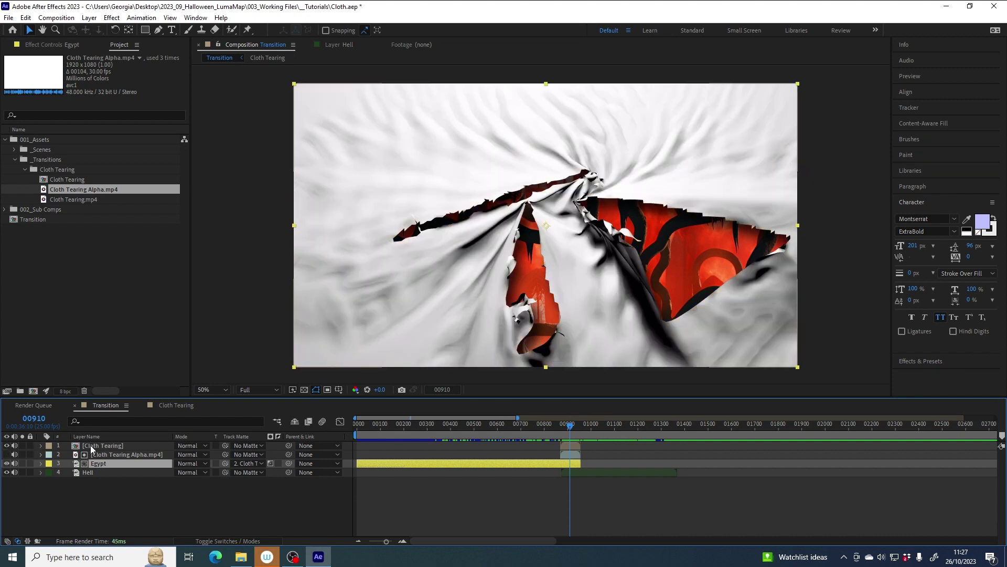
{"action": "left_click", "coordinate": [653, 135]}
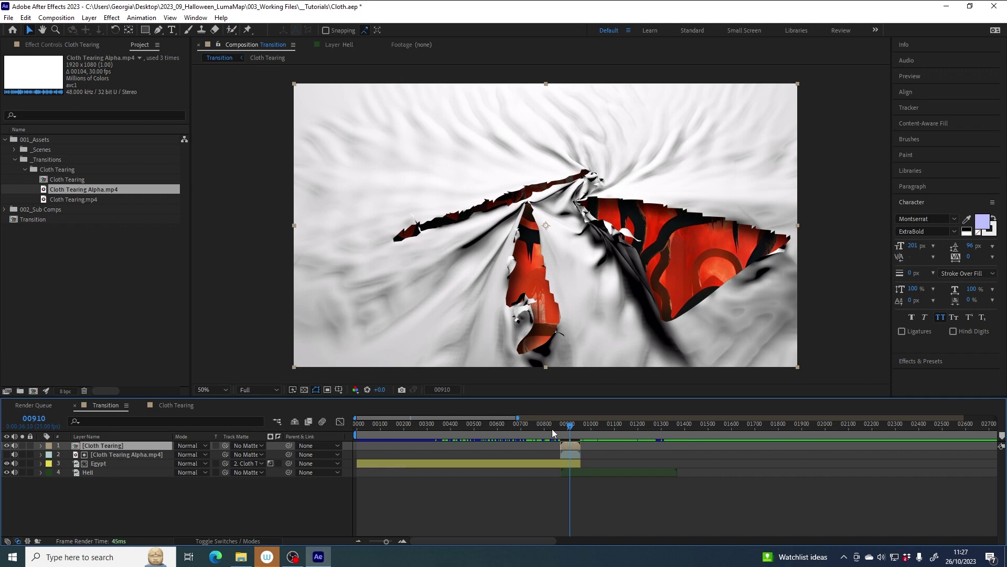
{"action": "left_click_drag", "start_coordinate": [568, 424], "coordinate": [571, 425]}
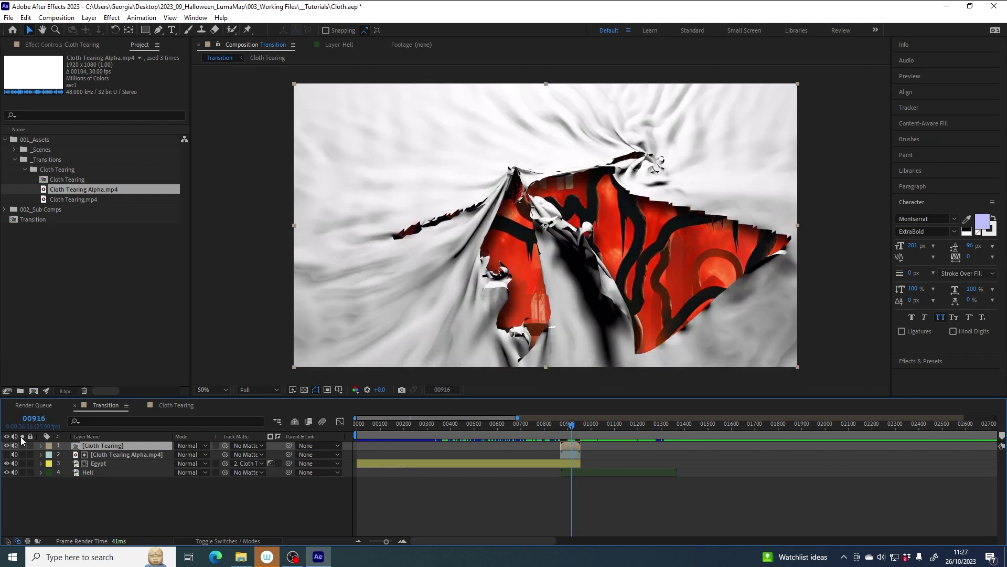
{"action": "left_click", "coordinate": [6, 446]}
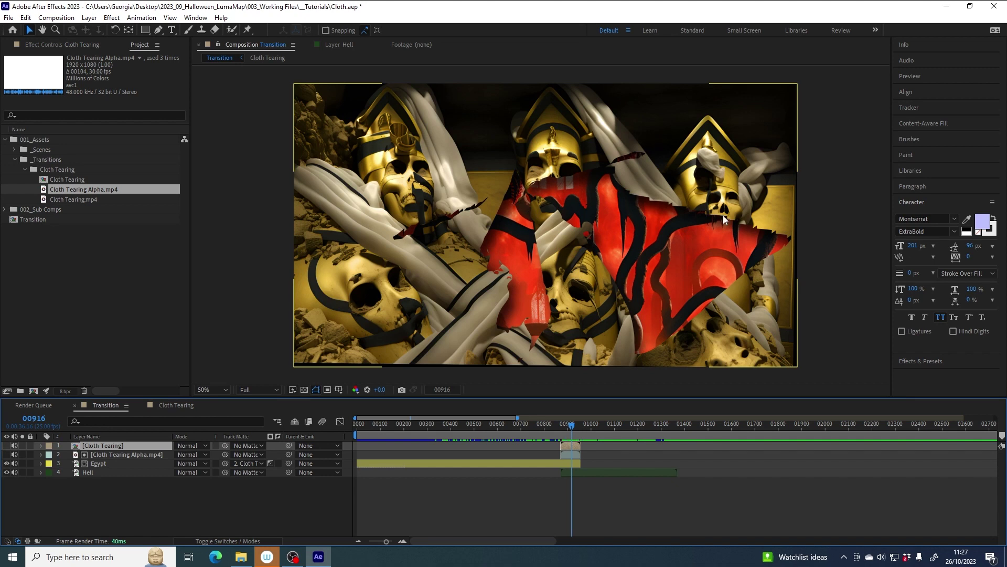
{"action": "left_click", "coordinate": [6, 446]}
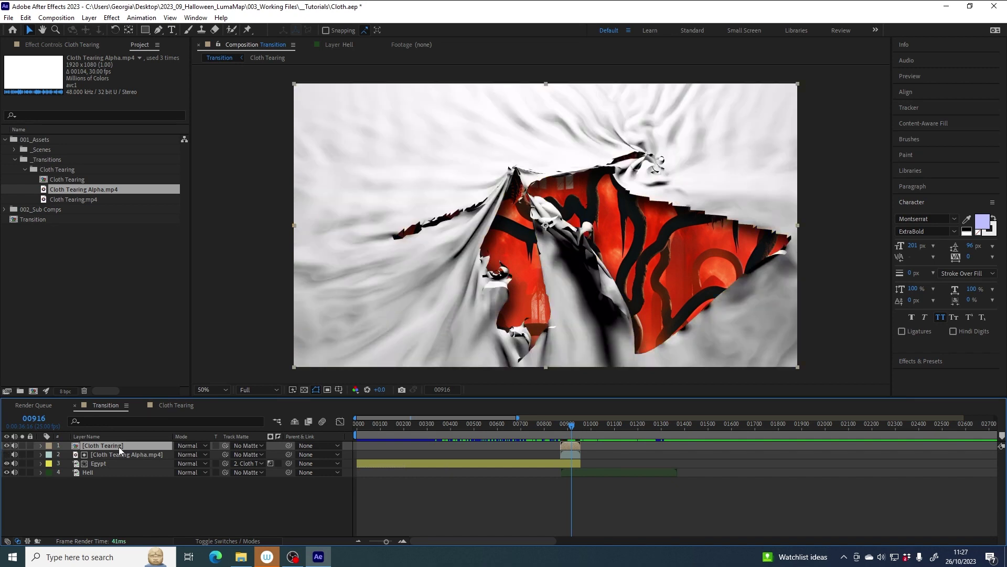
{"action": "left_click", "coordinate": [189, 450]}
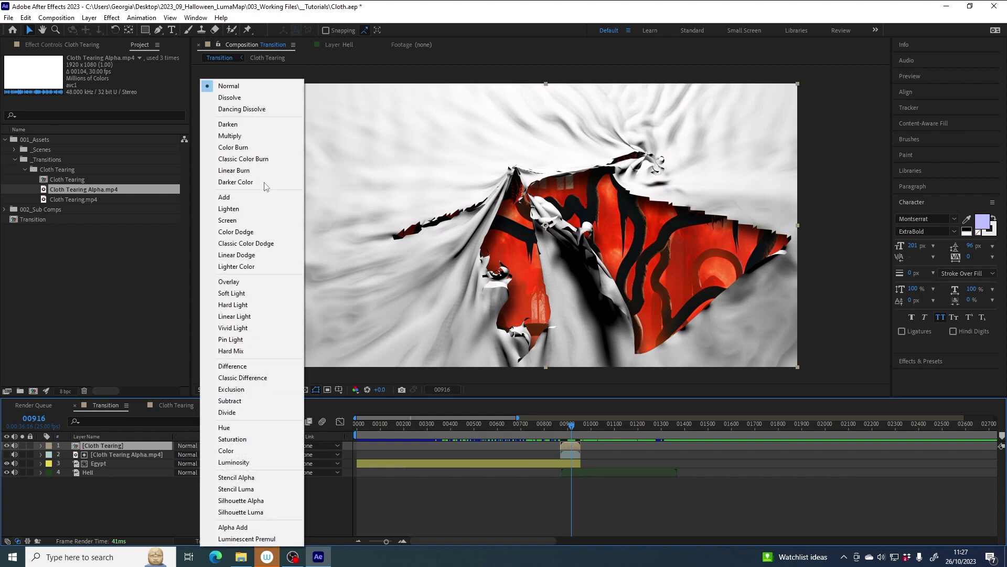
{"action": "left_click", "coordinate": [237, 136]}
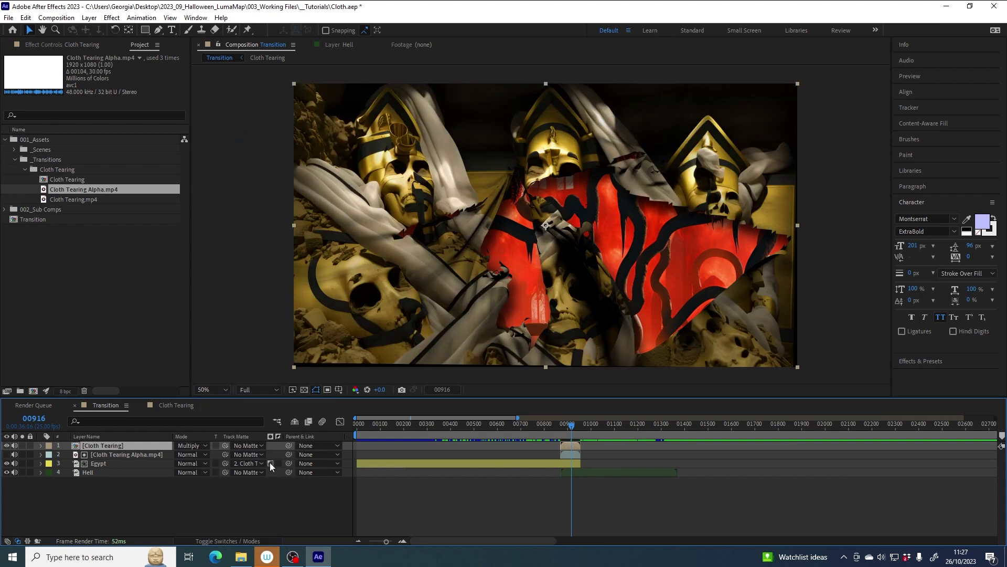
{"action": "left_click_drag", "start_coordinate": [563, 424], "coordinate": [574, 426]}
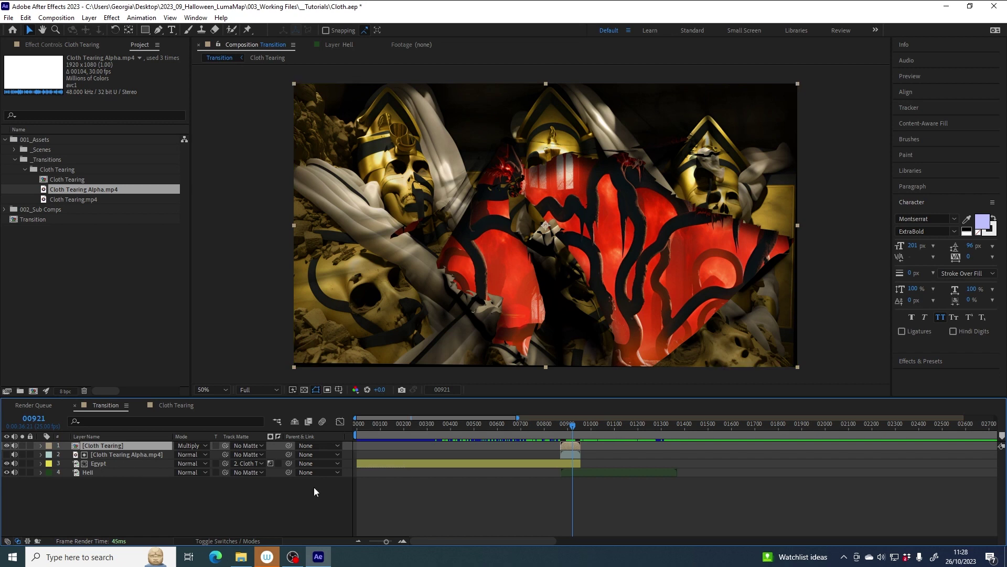
- Add a Drop Shadow layer style to the Egypt layer
{"action": "left_click", "coordinate": [100, 464]}
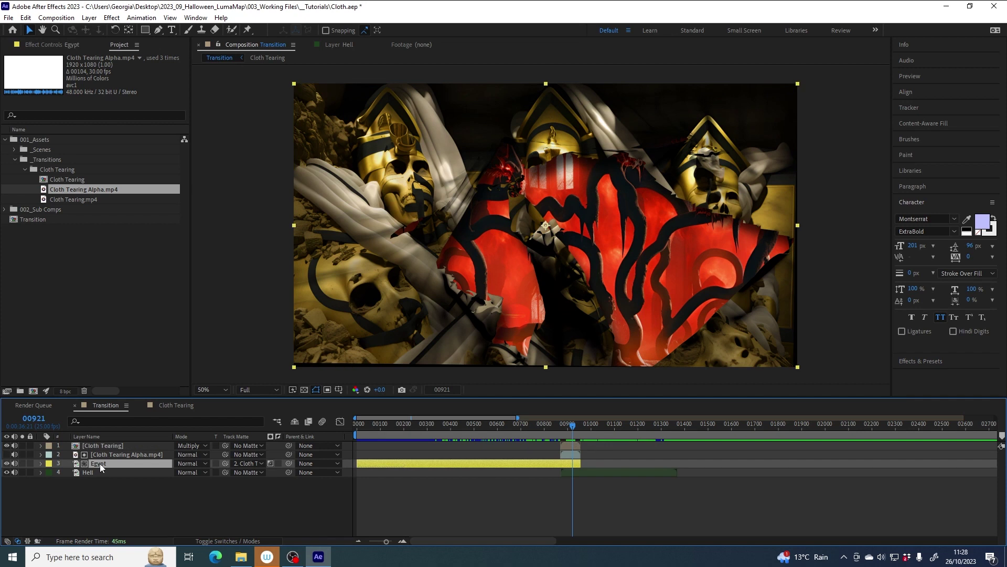
{"action": "right_click", "coordinate": [99, 464]}
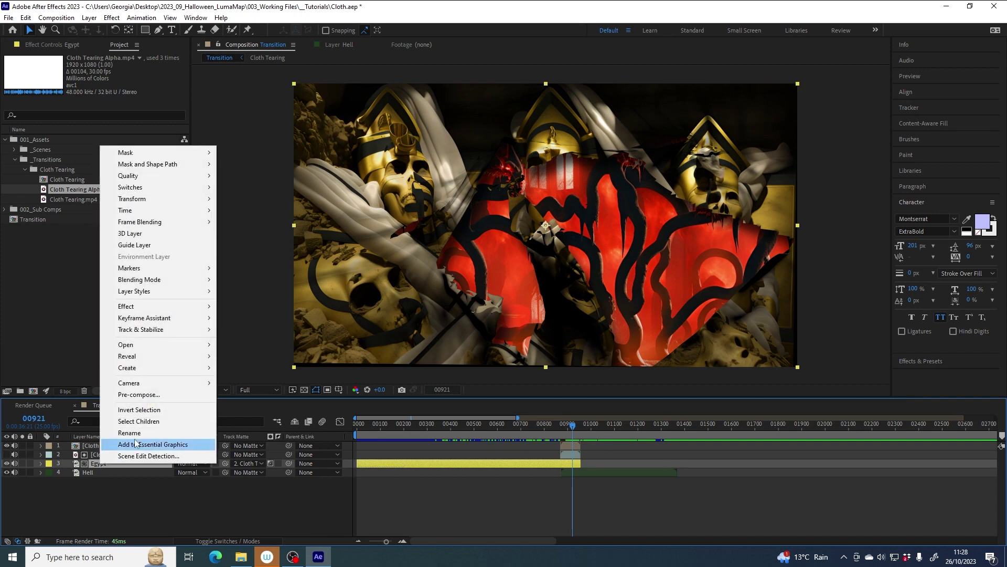
{"action": "mouse_move", "coordinate": [173, 297]}
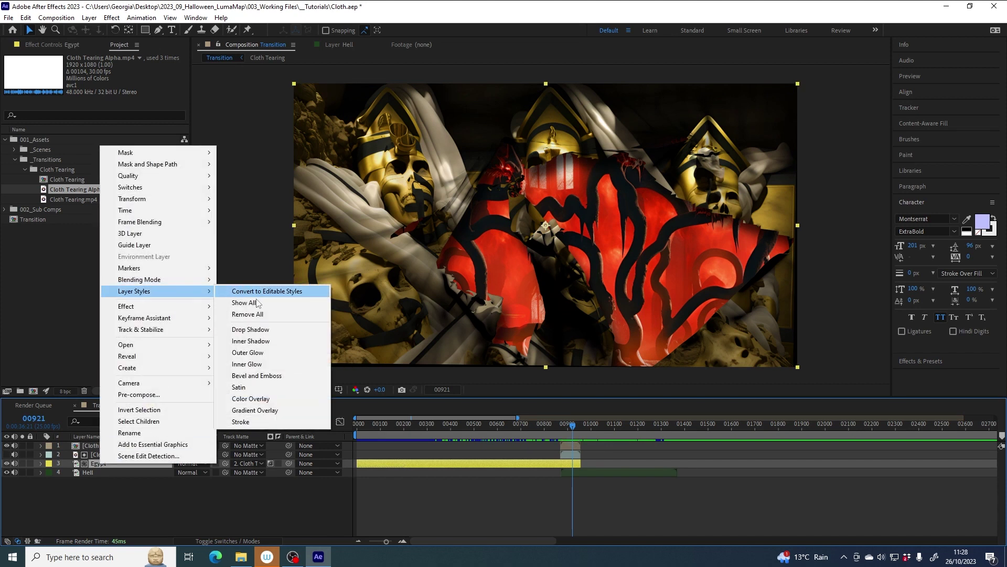
{"action": "left_click", "coordinate": [257, 330]}
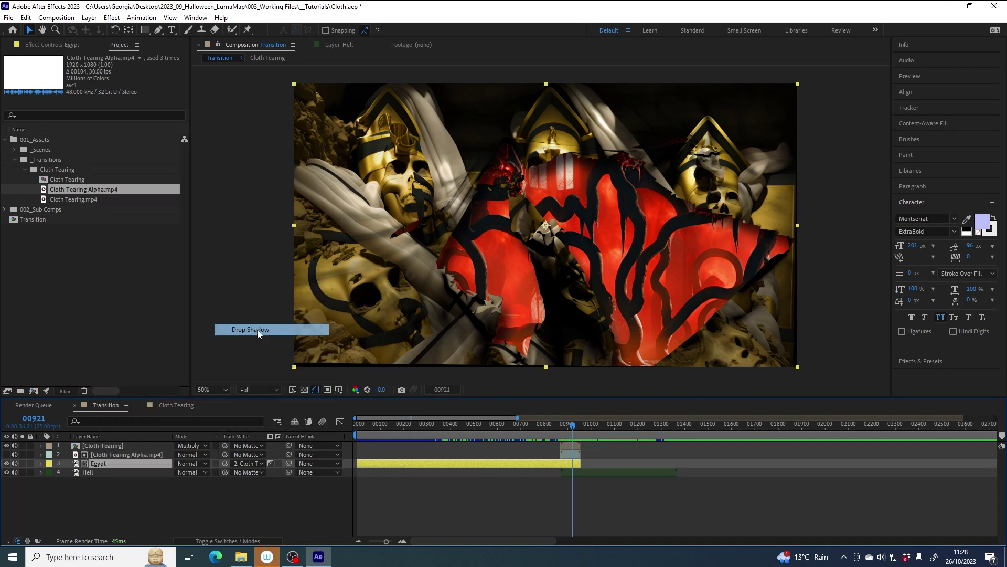
- Set the Egypt drop shadow's Distance to 29 and Size to 5
{"action": "left_click", "coordinate": [41, 464]}
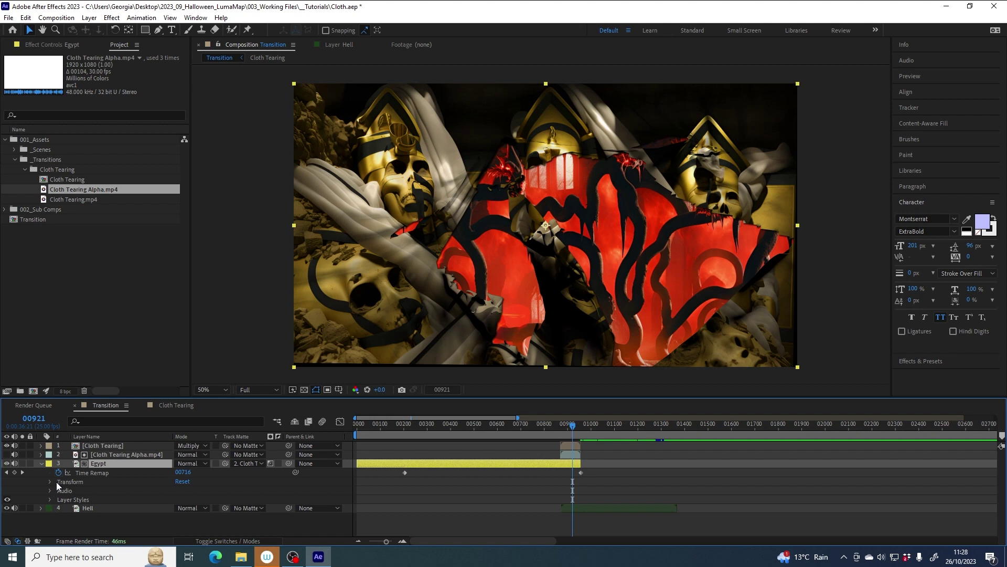
{"action": "left_click", "coordinate": [50, 499]}
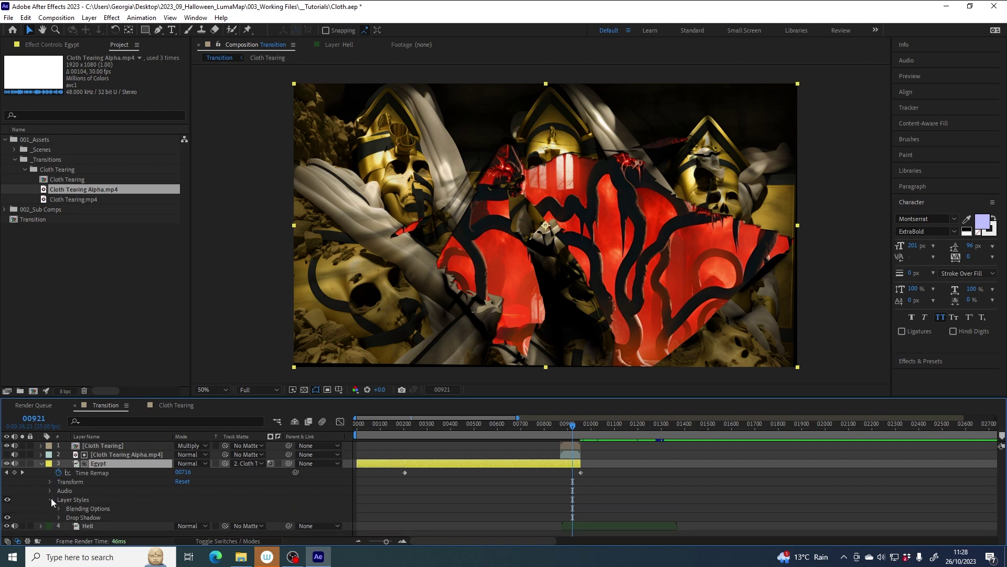
{"action": "left_click", "coordinate": [77, 518]}
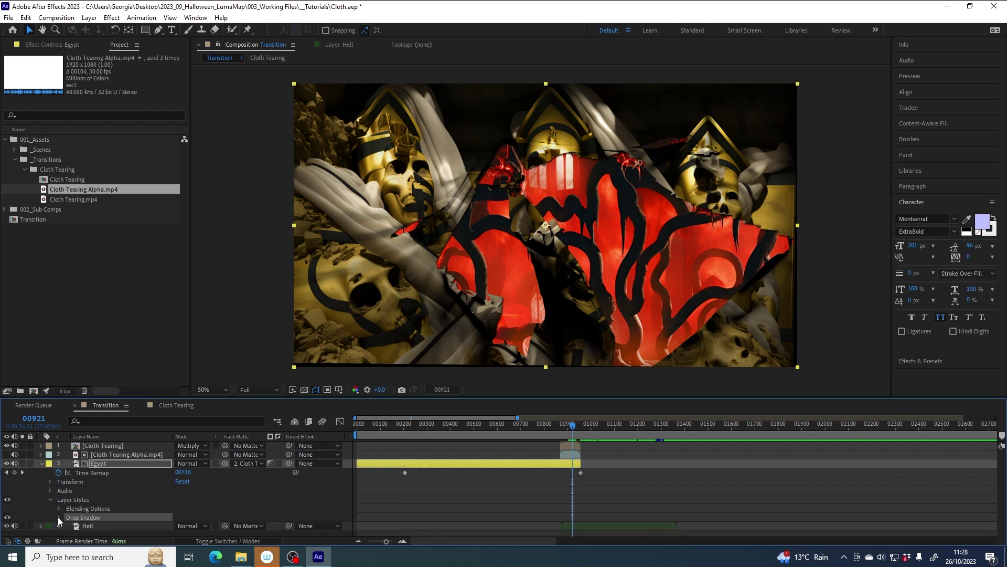
{"action": "left_click", "coordinate": [58, 517]}
{"action": "scroll", "coordinate": [121, 492], "scroll_direction": "down", "scroll_amount": 4}
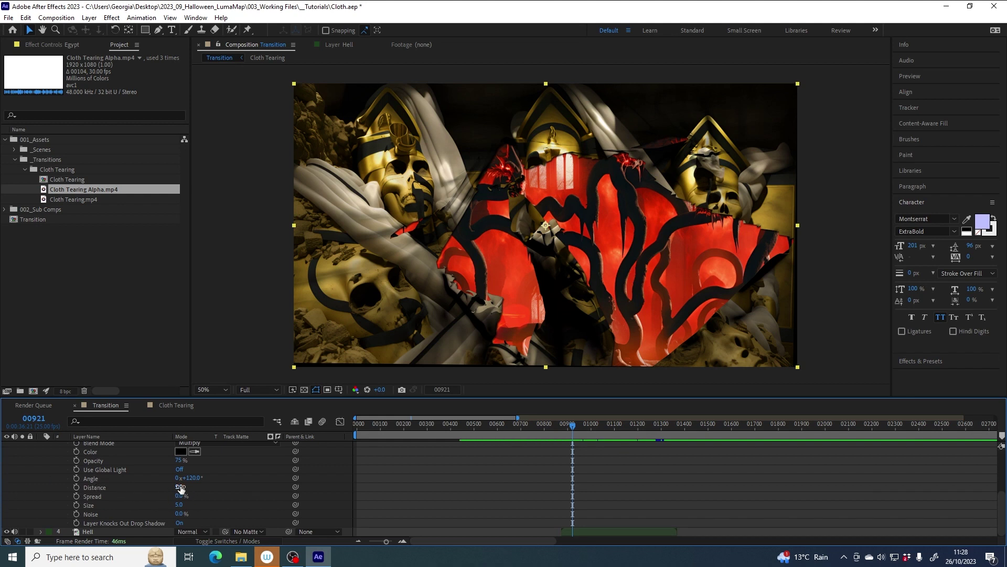
{"action": "mouse_move", "coordinate": [178, 487]}
{"action": "left_mouse_down"}
{"action": "mouse_move", "coordinate": [225, 486]}
{"action": "mouse_move", "coordinate": [195, 489]}
{"action": "left_mouse_up"}
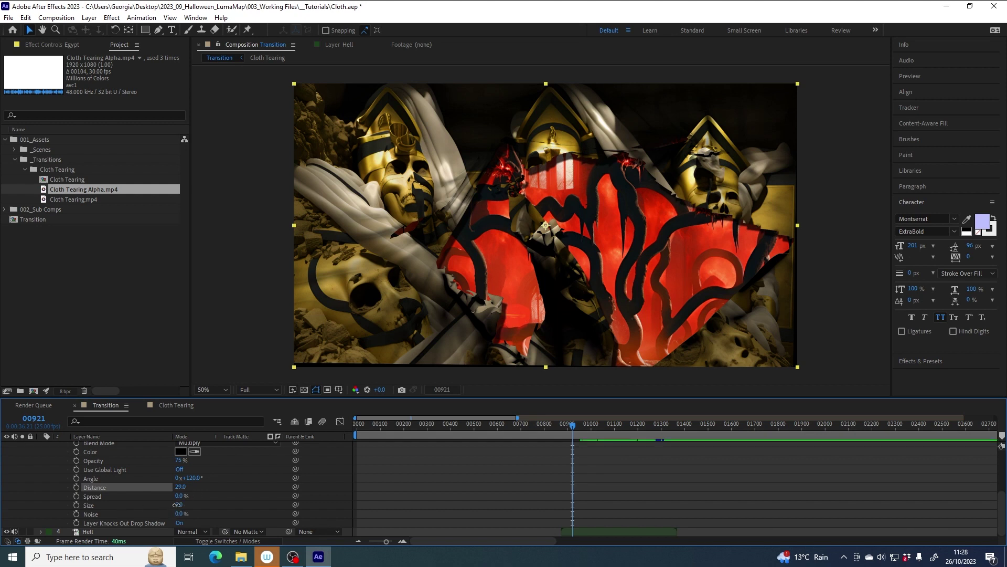
{"action": "left_click_drag", "start_coordinate": [177, 505], "coordinate": [181, 504]}
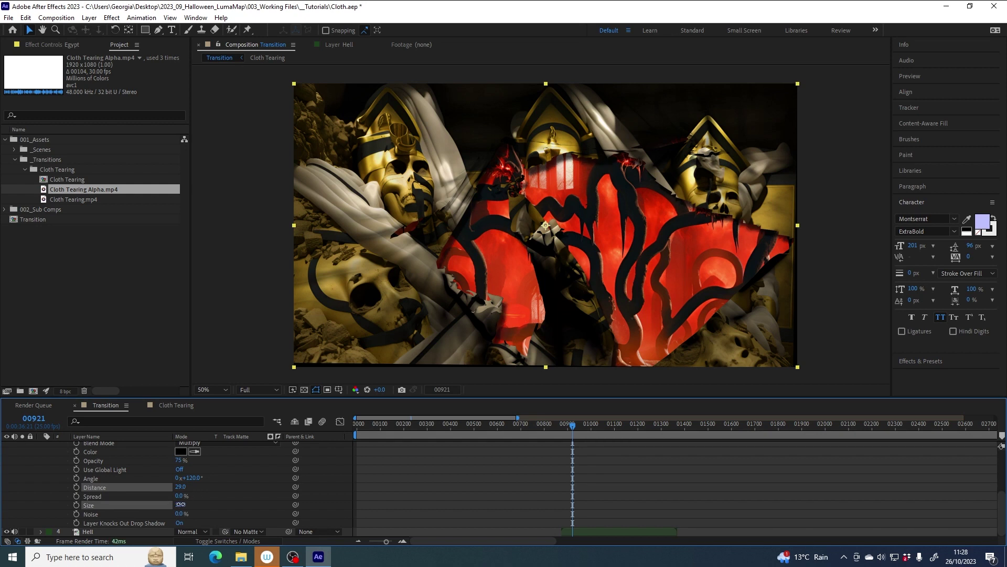
{"action": "scroll", "coordinate": [112, 492], "scroll_direction": "up", "scroll_amount": 3}
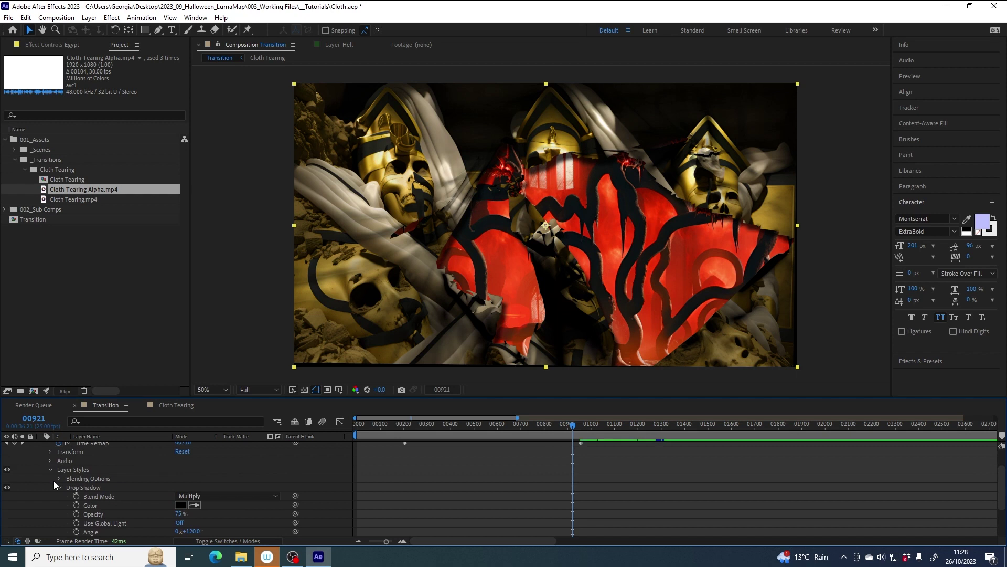
- Toggle the drop shadow off and on to compare, leaving it enabled
{"action": "left_click", "coordinate": [8, 488]}
{"action": "left_click", "coordinate": [8, 487]}
{"action": "left_click", "coordinate": [8, 487]}
{"action": "left_click", "coordinate": [7, 487]}
{"action": "left_click", "coordinate": [7, 488]}
{"action": "left_click", "coordinate": [8, 488]}
{"action": "scroll", "coordinate": [83, 477], "scroll_direction": "up", "scroll_amount": 2}
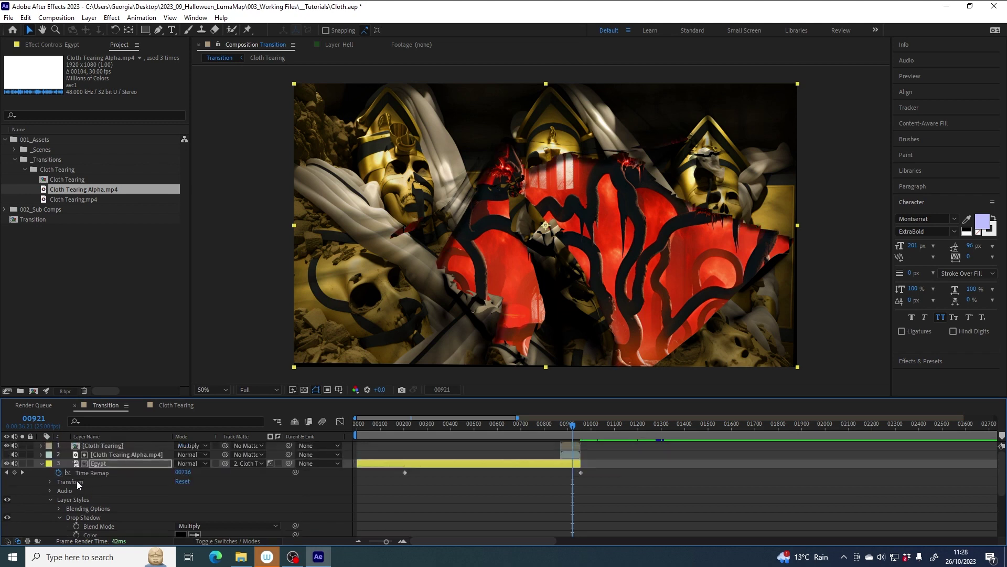
- Collapse Egypt, scrub the tear around frame 00878, and select the Cloth Tearing Alpha.mp4 layer
{"action": "left_click", "coordinate": [41, 464]}
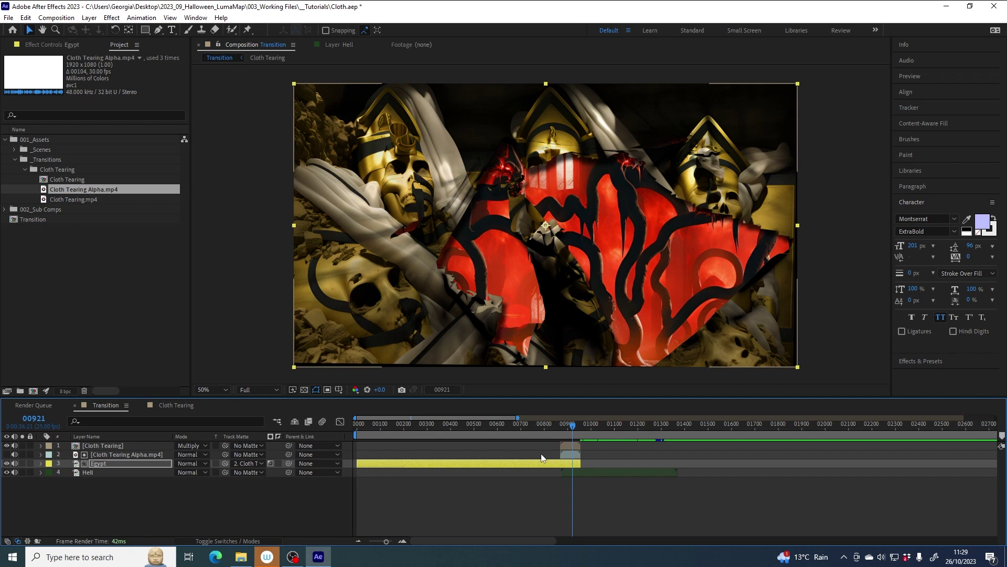
{"action": "left_click_drag", "start_coordinate": [573, 424], "coordinate": [448, 461]}
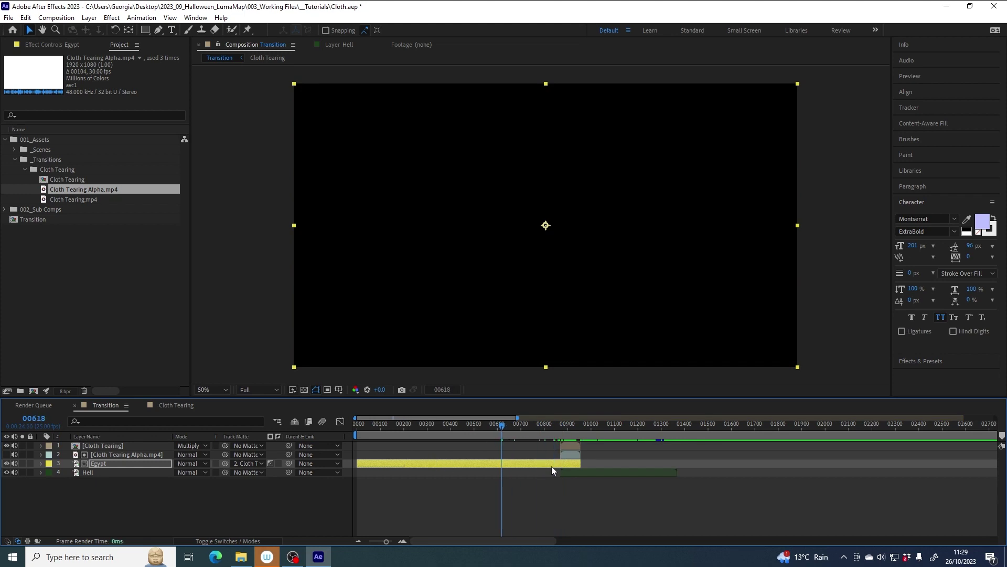
{"action": "left_click_drag", "start_coordinate": [542, 429], "coordinate": [567, 427]}
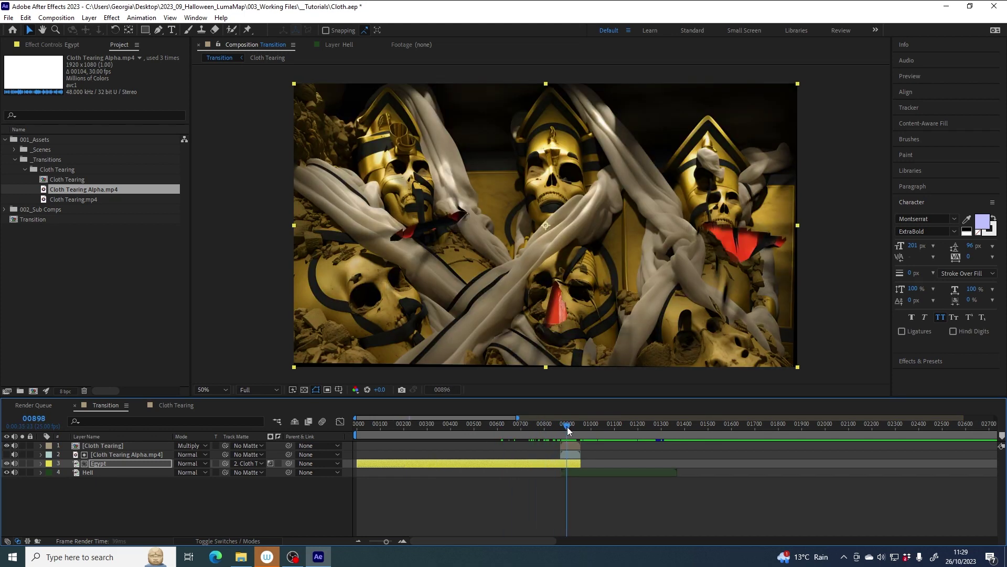
{"action": "left_click", "coordinate": [111, 455]}
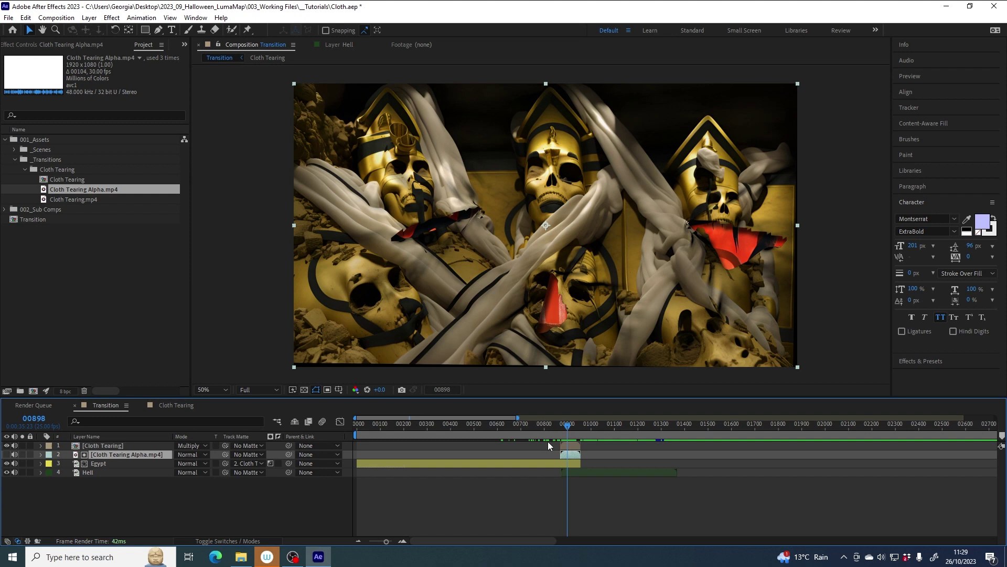
{"action": "left_click", "coordinate": [564, 424]}
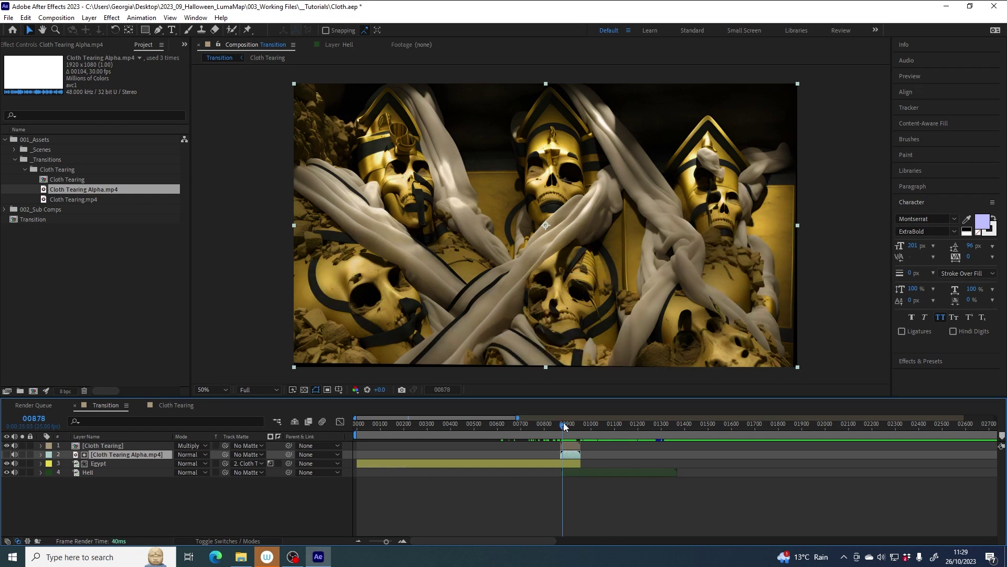
{"action": "mouse_move", "coordinate": [565, 426]}
{"action": "left_mouse_down"}
{"action": "mouse_move", "coordinate": [541, 426]}
{"action": "mouse_move", "coordinate": [569, 427]}
{"action": "left_mouse_up"}
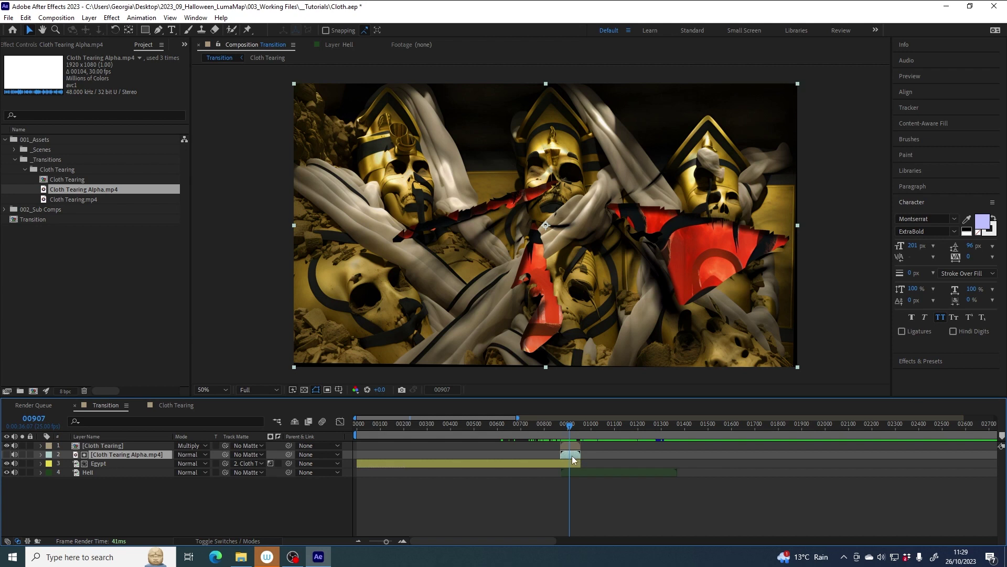
- Enable time remapping on Cloth Tearing Alpha.mp4 and extend it back to the comp start
{"action": "right_click", "coordinate": [574, 459]}
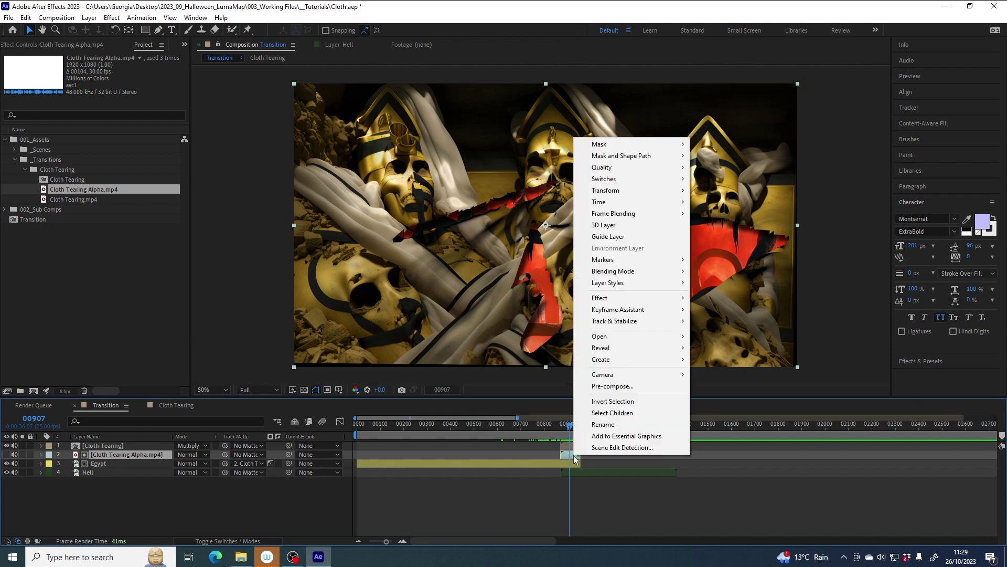
{"action": "mouse_move", "coordinate": [662, 206]}
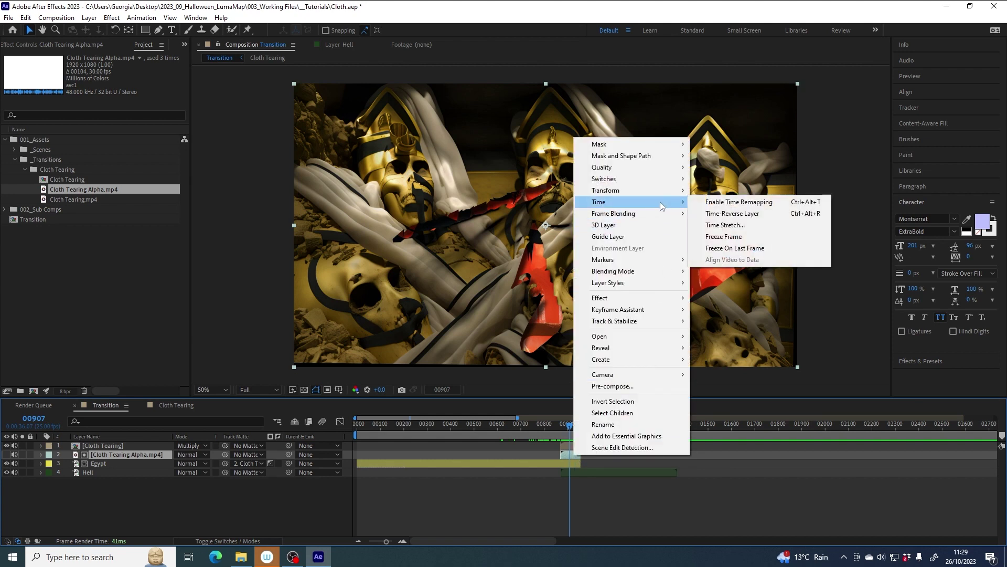
{"action": "left_click", "coordinate": [743, 204]}
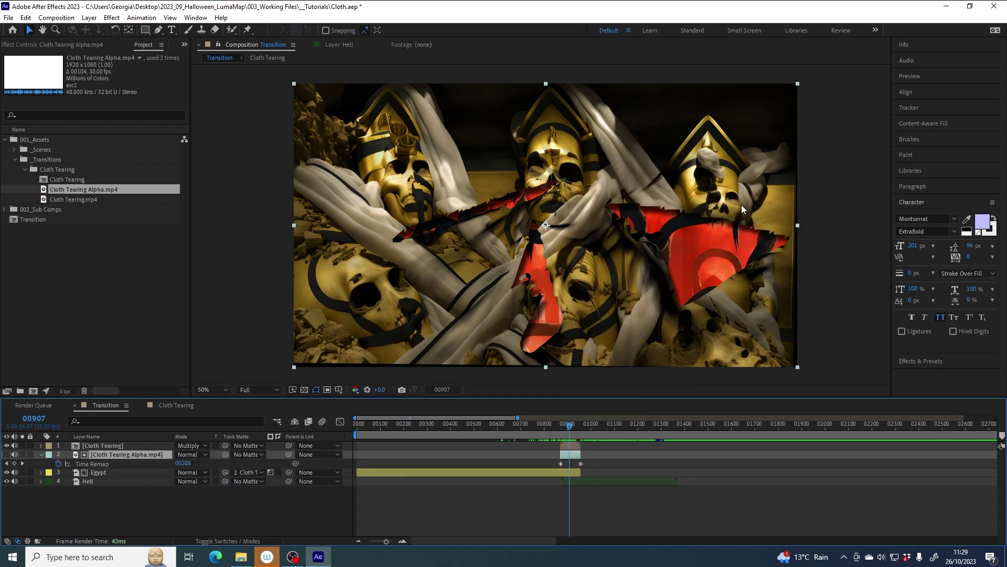
{"action": "left_click_drag", "start_coordinate": [561, 455], "coordinate": [361, 460]}
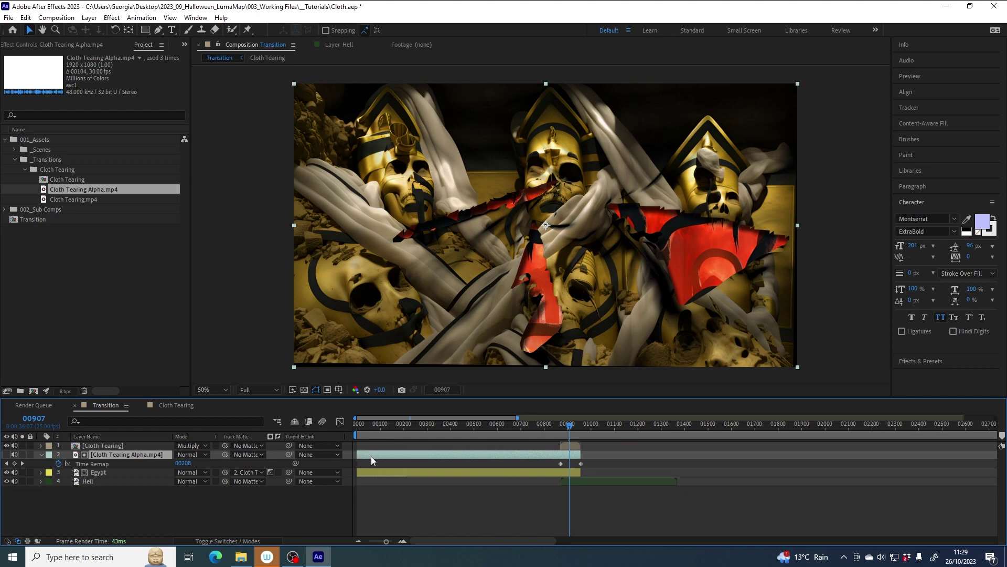
- Hide the alpha layer and select Egypt, previewing the tear around frame 00527
{"action": "left_click_drag", "start_coordinate": [365, 428], "coordinate": [480, 426]}
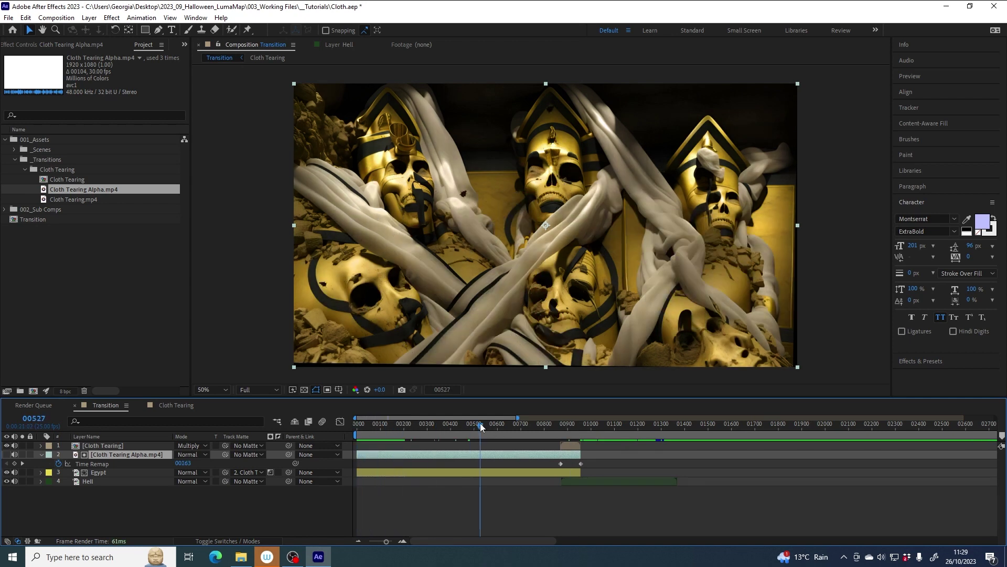
{"action": "left_click", "coordinate": [7, 454]}
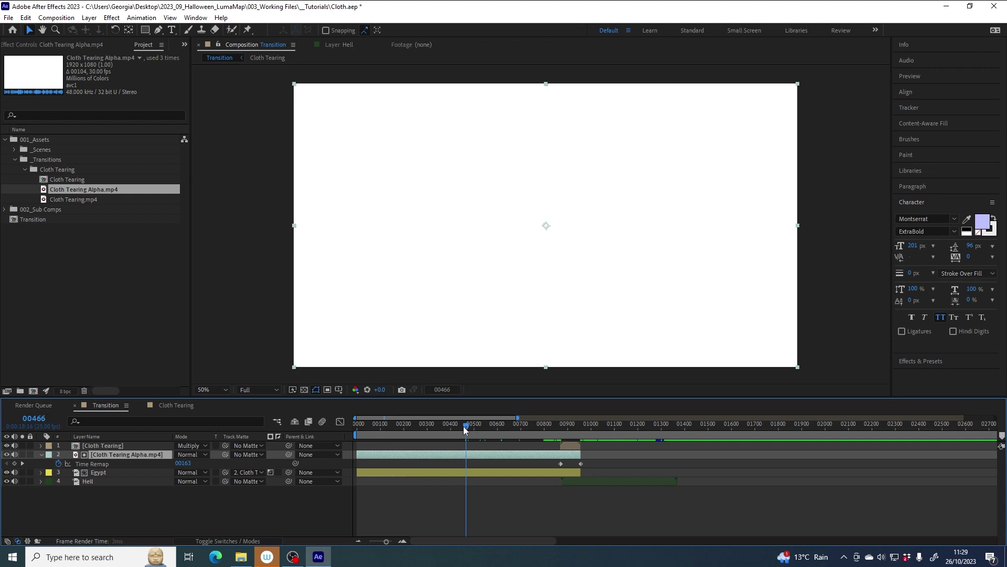
{"action": "left_click", "coordinate": [7, 454]}
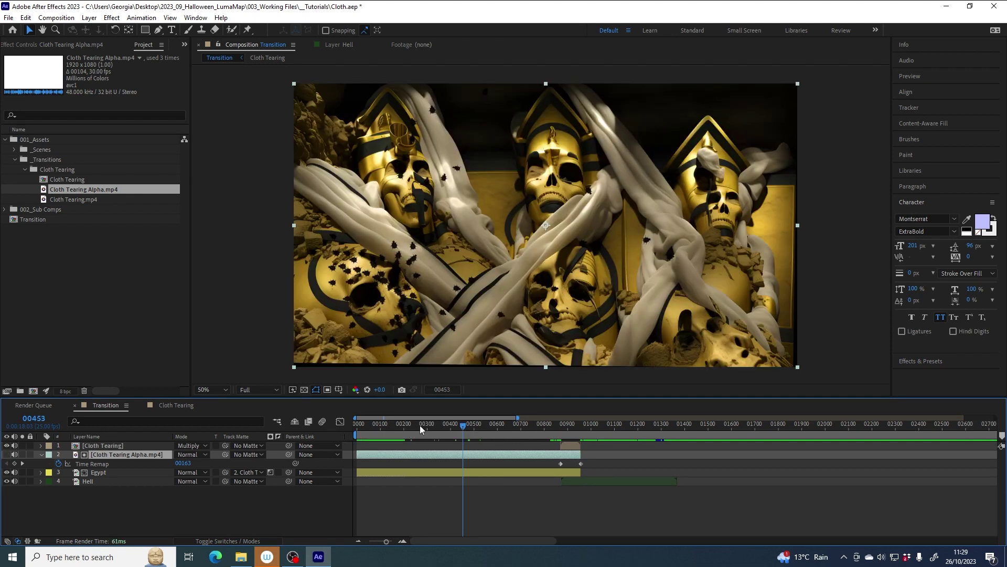
{"action": "left_click", "coordinate": [100, 473]}
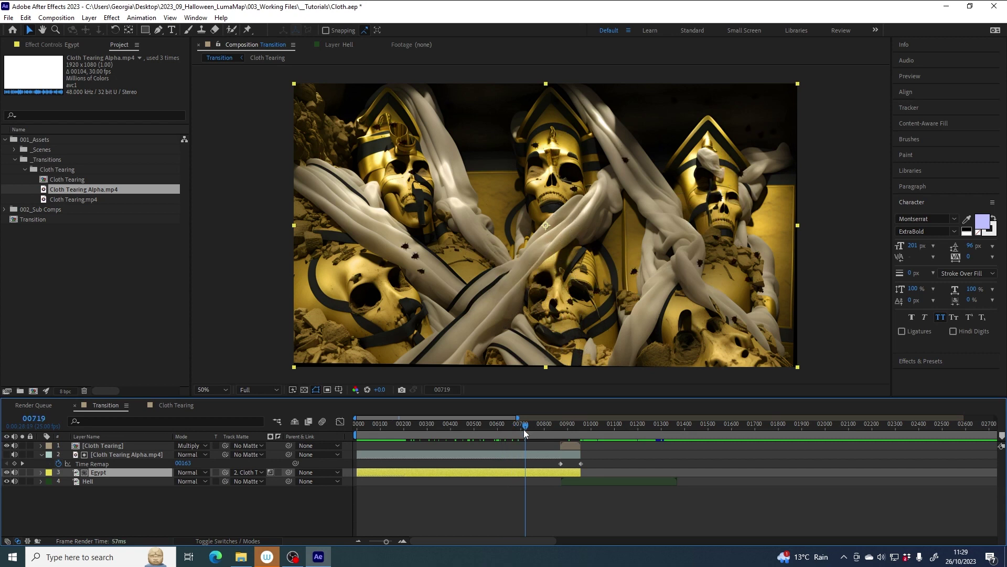